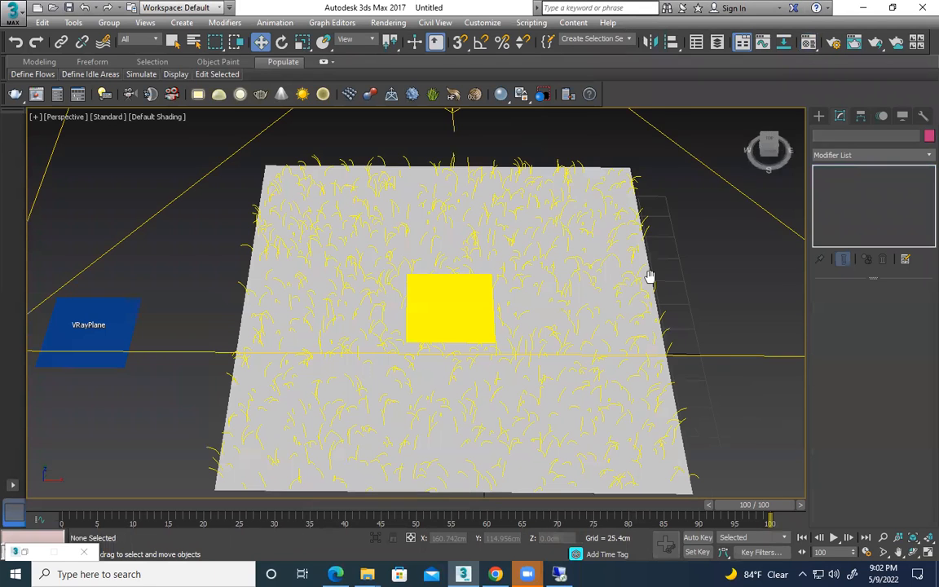
- Render the fur scene and look through the map slots of the VRayFur object
key(shift+q)
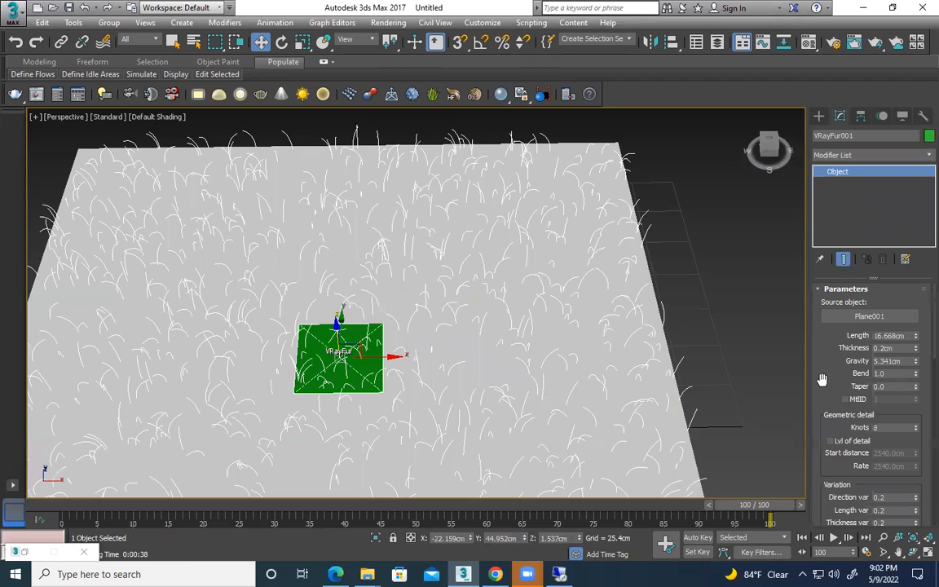
scroll(822, 379, down, 5)
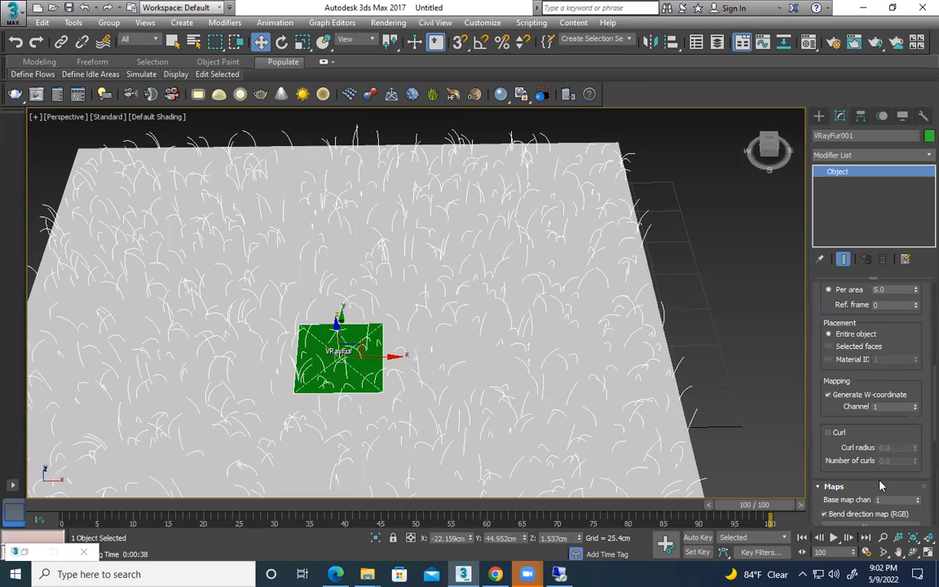
drag(881, 486, 838, 306)
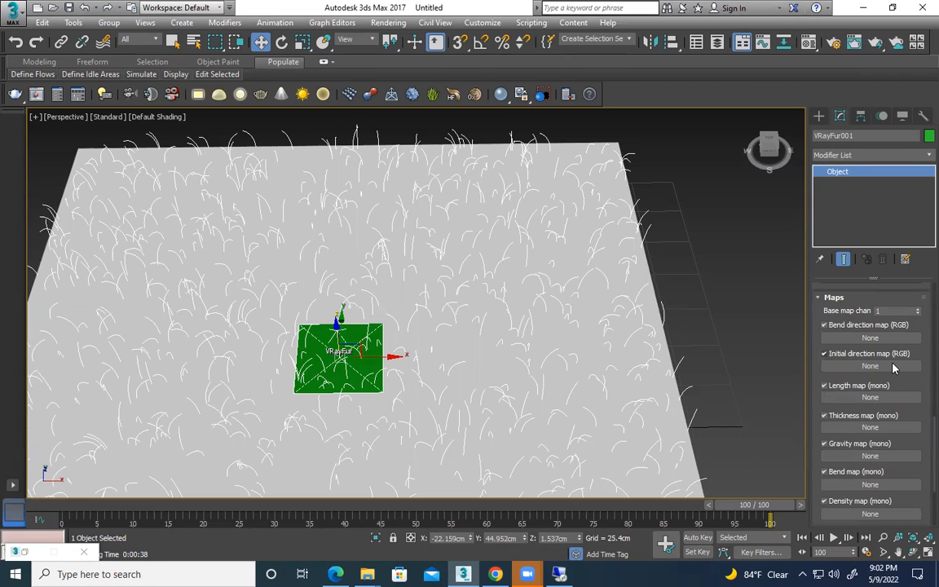
scroll(854, 429, down, 2)
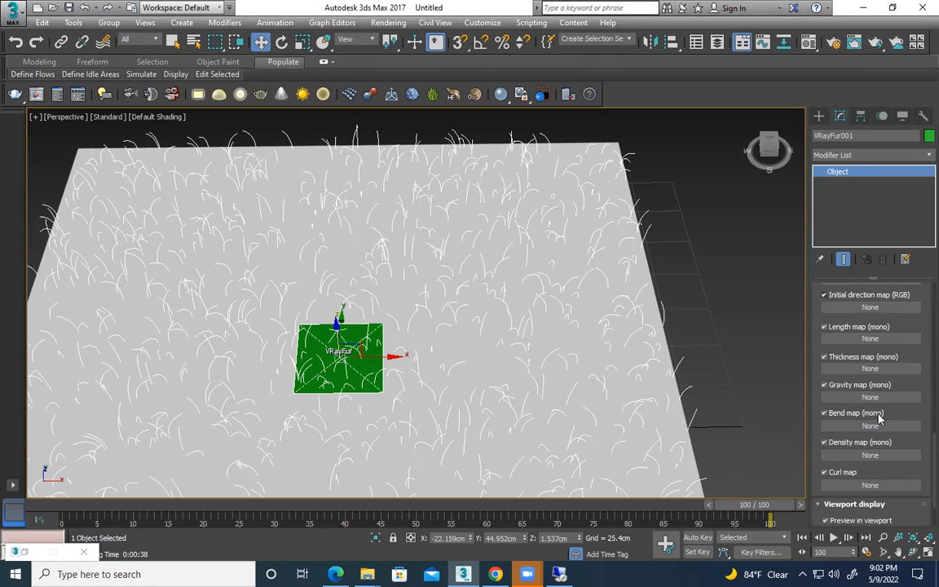
scroll(873, 300, up, 1)
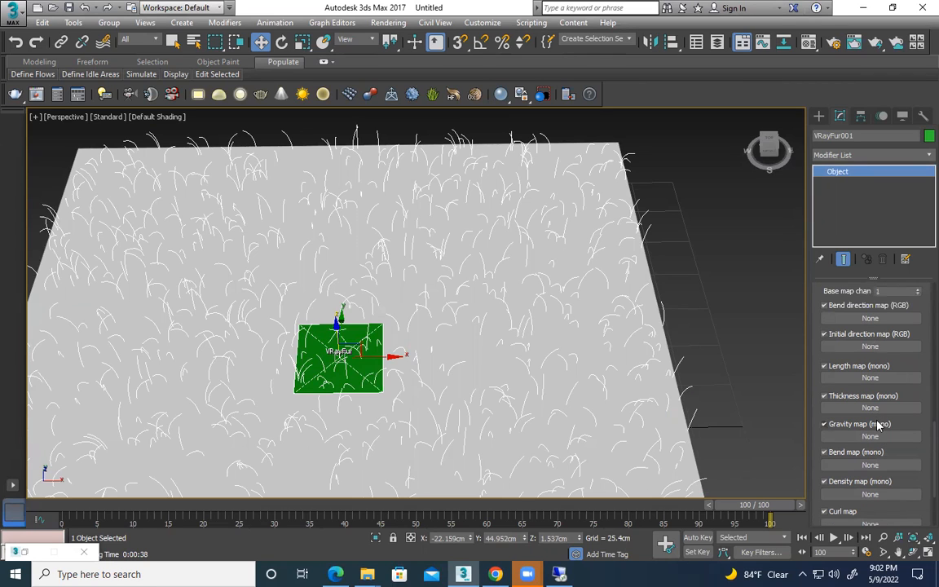
- Load the Desktop image 11.jpg as a bitmap in the fur's length map and render the scene from a higher view
click(870, 378)
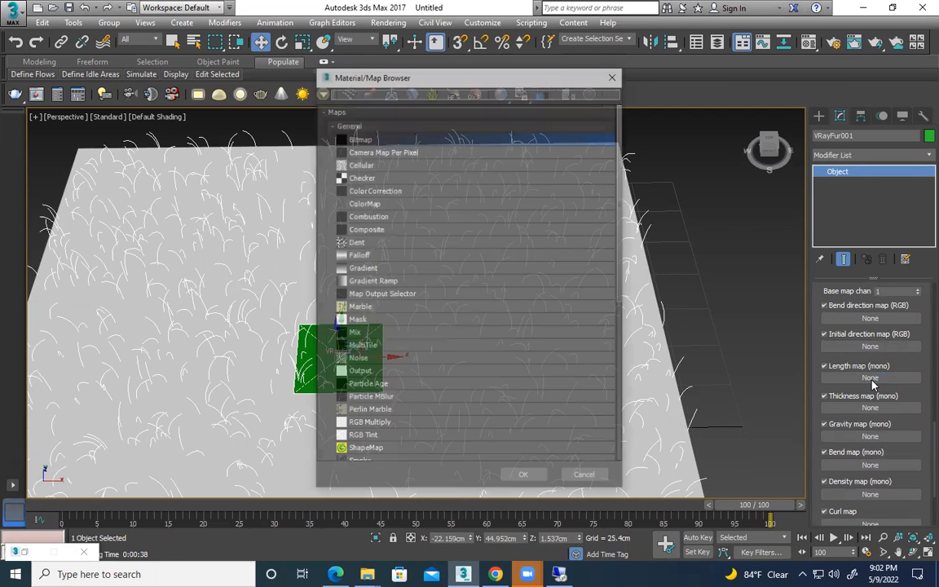
double_click(362, 140)
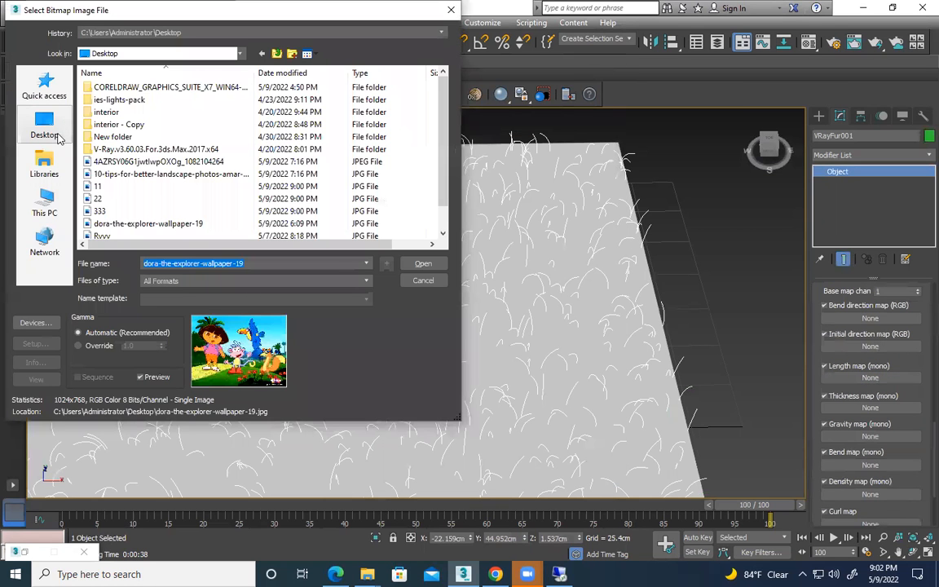
click(59, 139)
drag(445, 145, 446, 174)
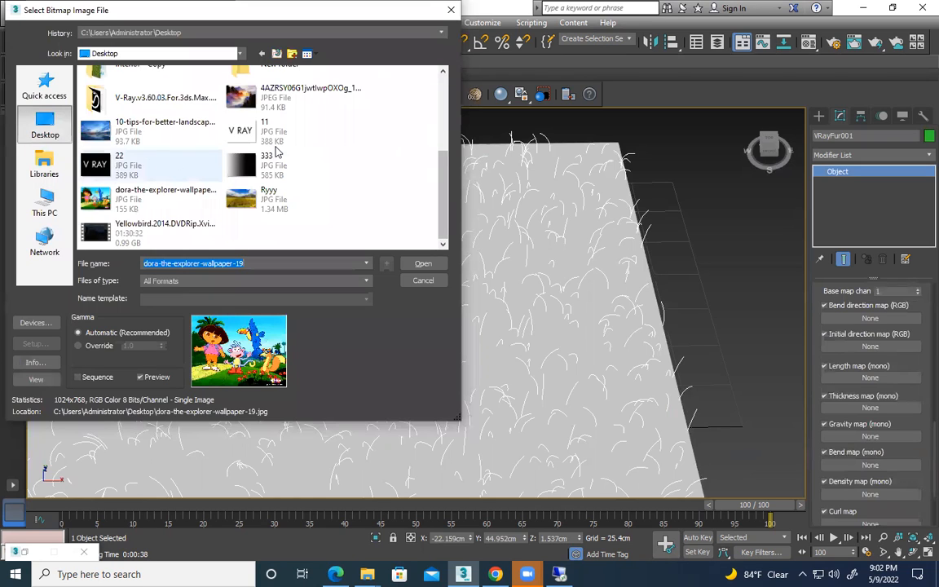
click(250, 139)
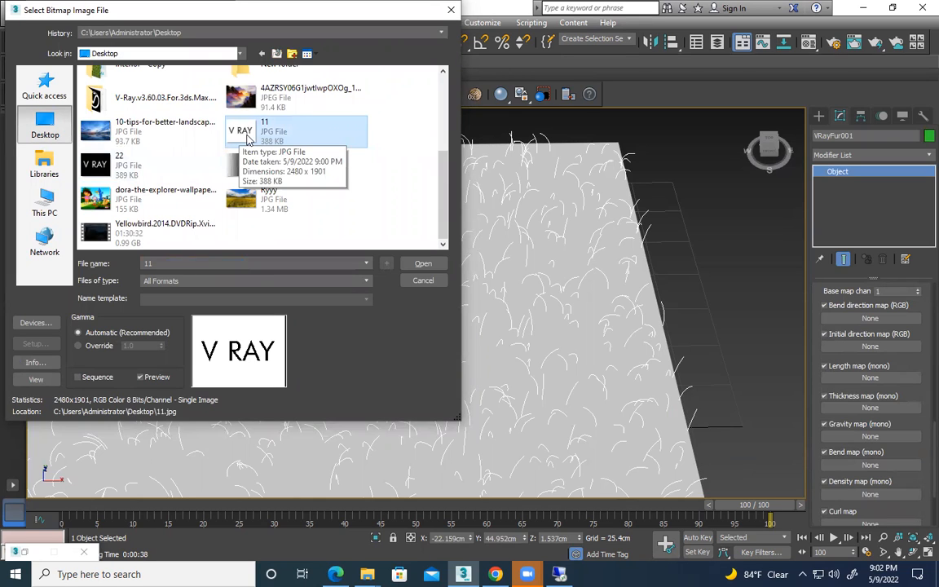
click(103, 168)
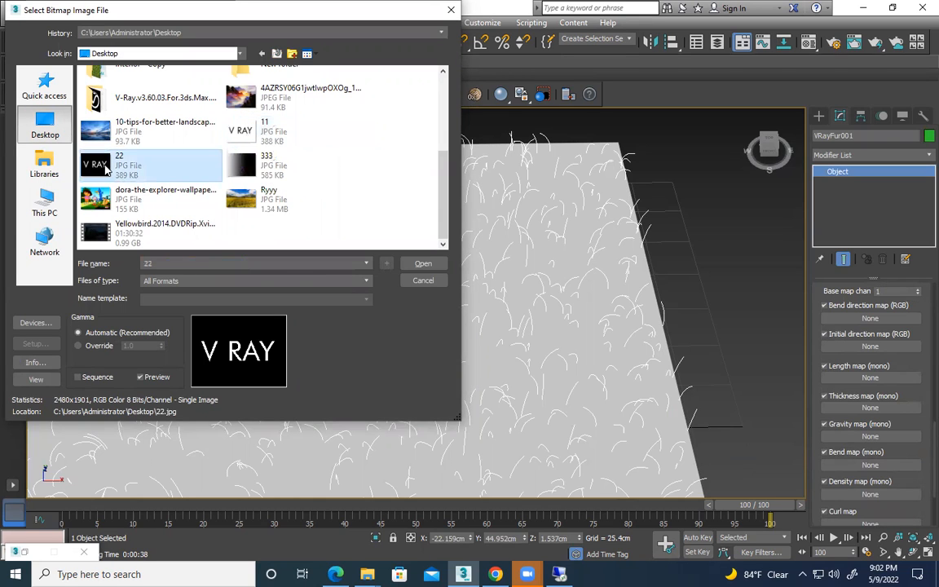
click(229, 124)
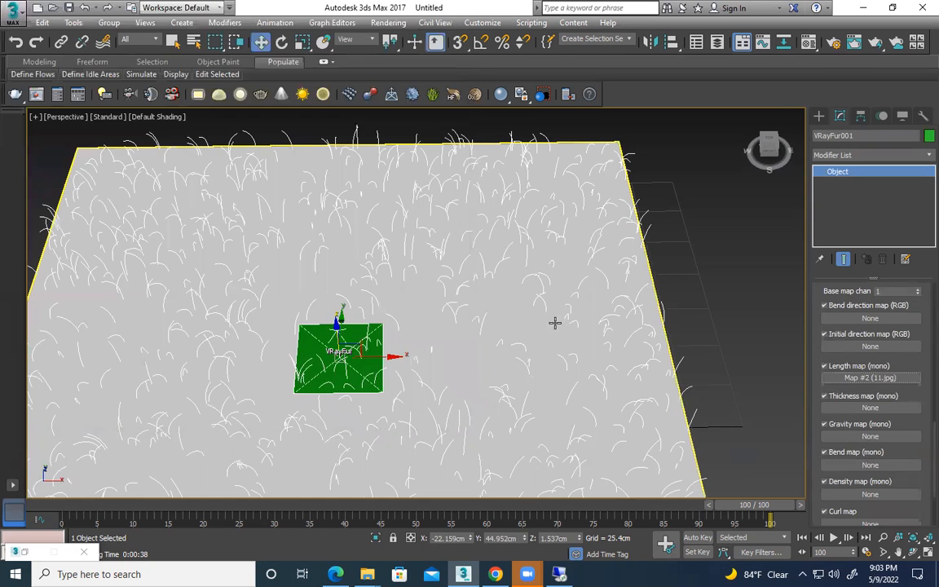
scroll(555, 371, up, 3)
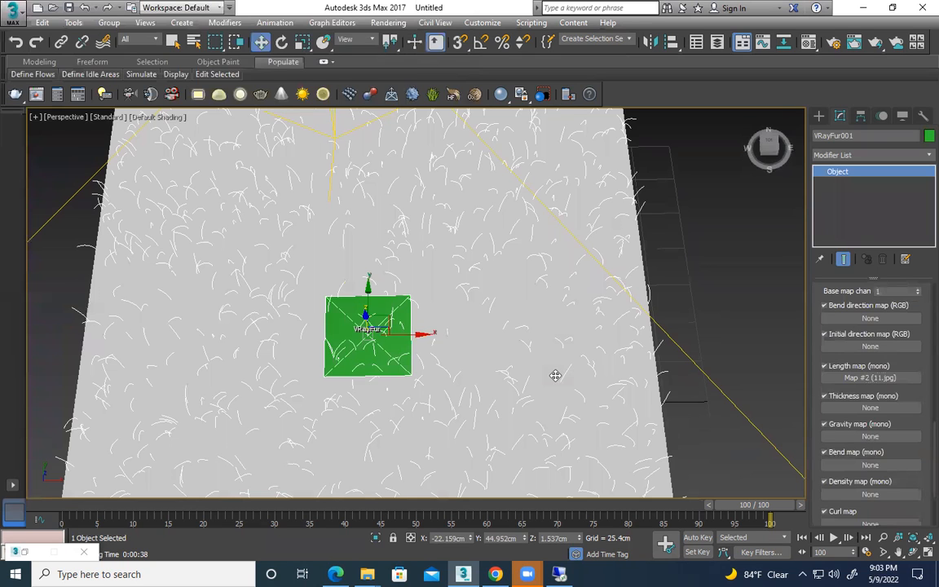
key(shift+q)
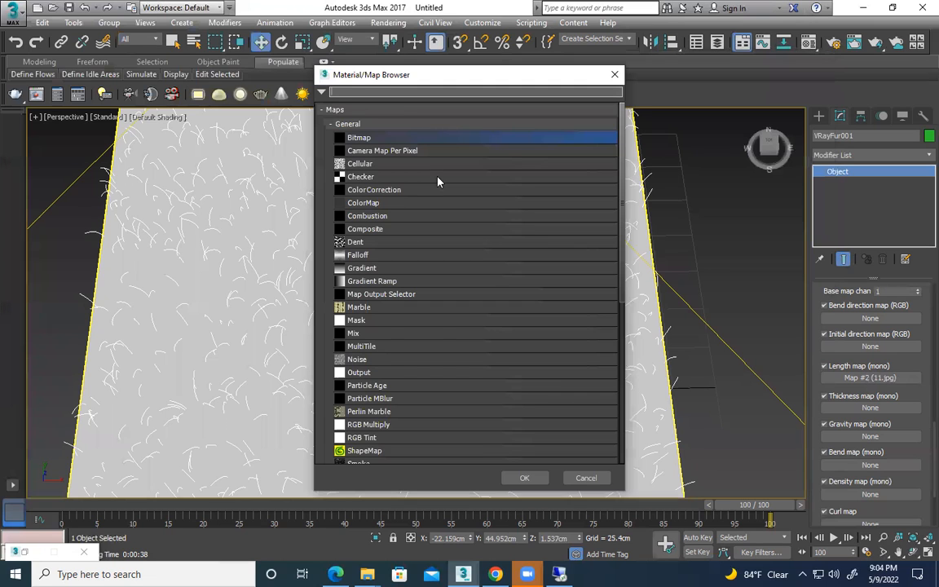
- Replace the fur's length map with the bitmap 22.jpg, render the result and close the frame buffer
click(100, 201)
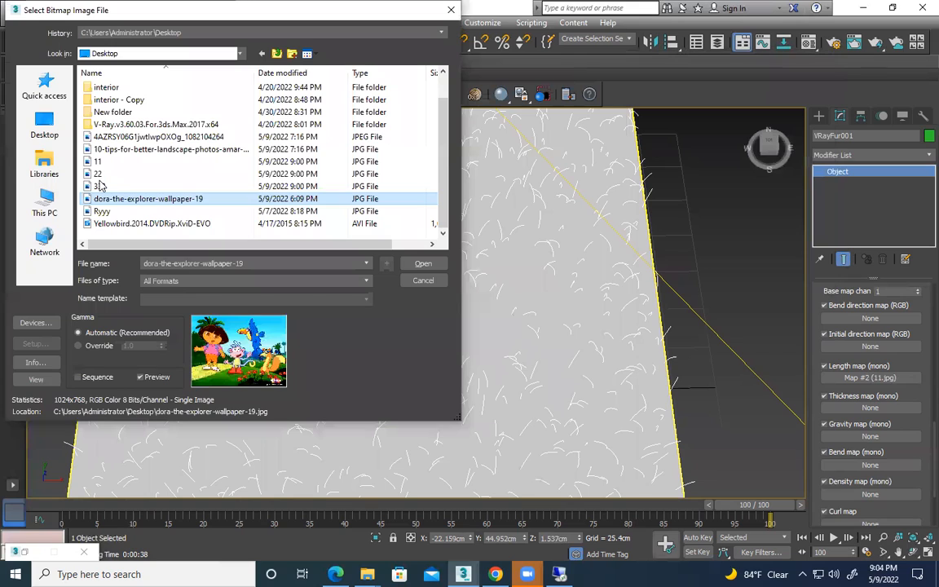
click(97, 173)
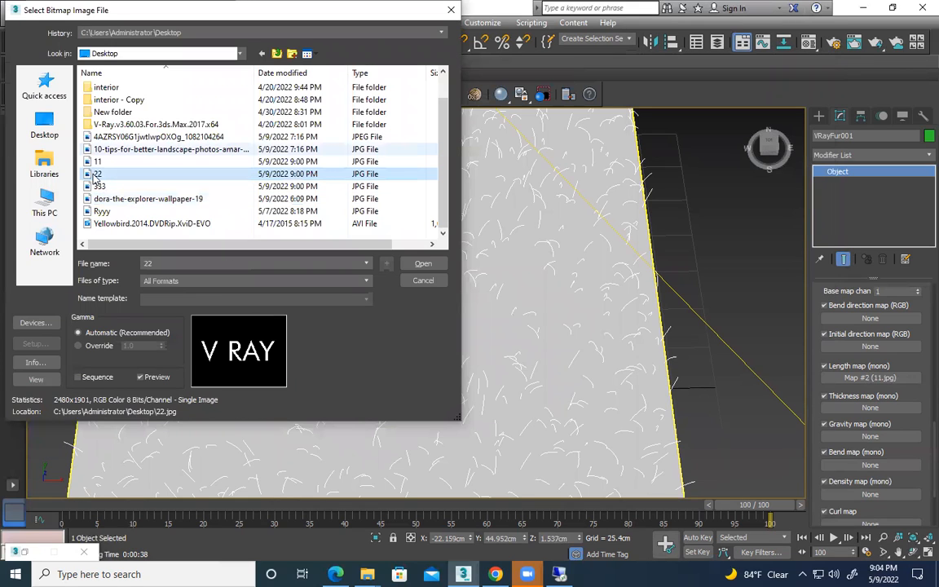
click(423, 263)
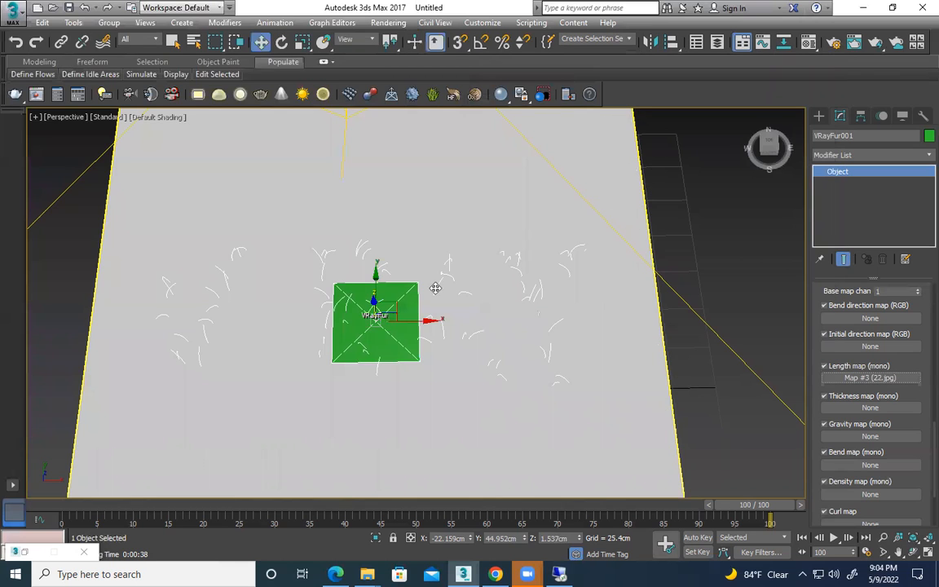
key(shift+q)
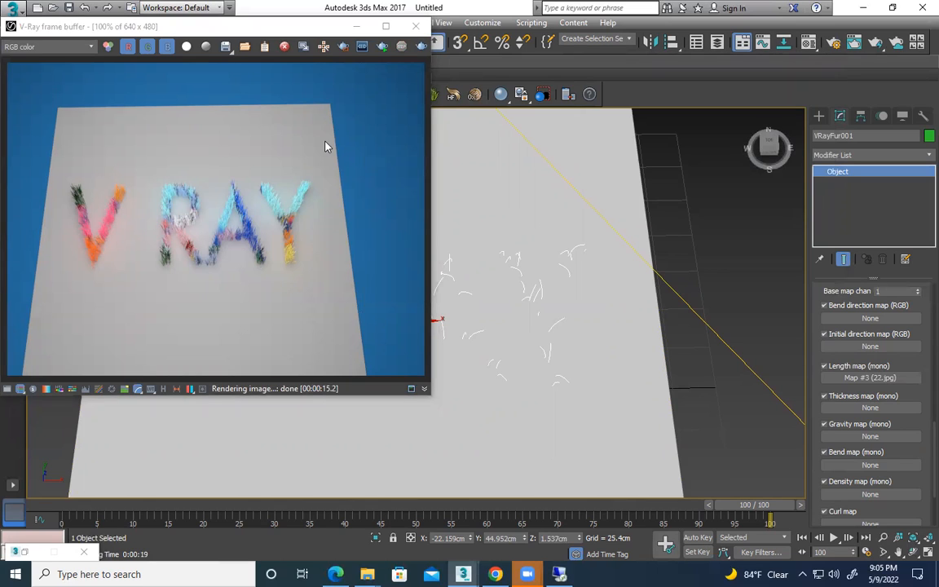
click(416, 26)
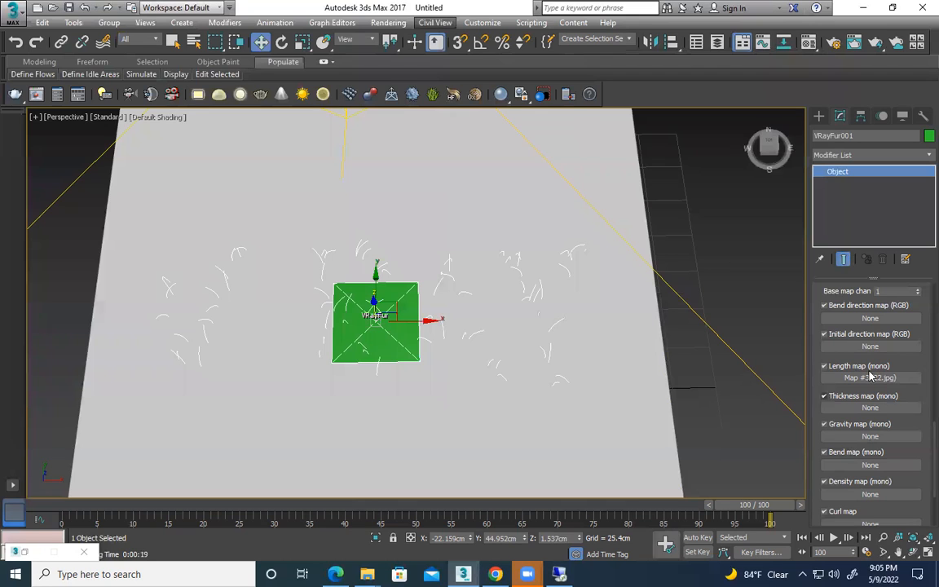
- Replace the fur's length map with the gradient bitmap 333.jpg
click(870, 375)
double_click(427, 113)
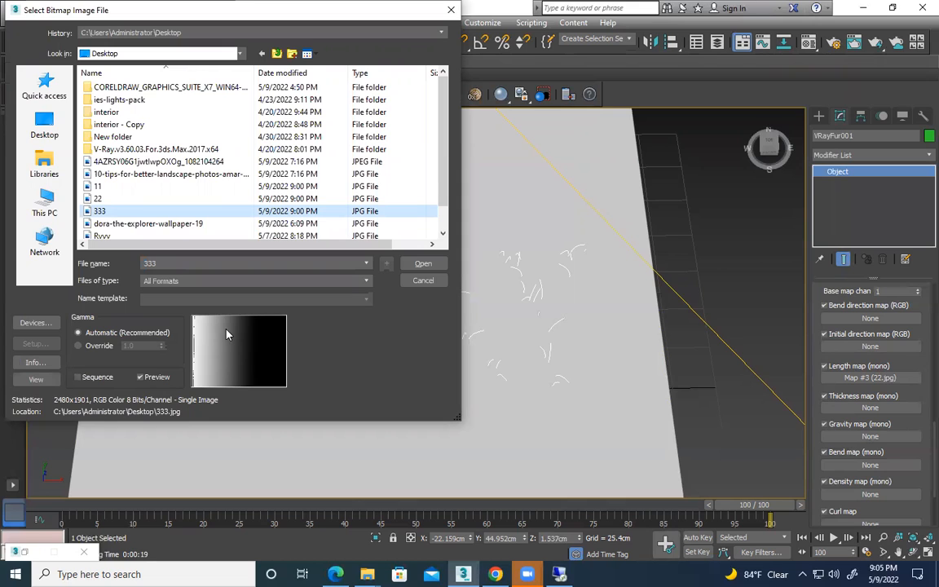
key(Return)
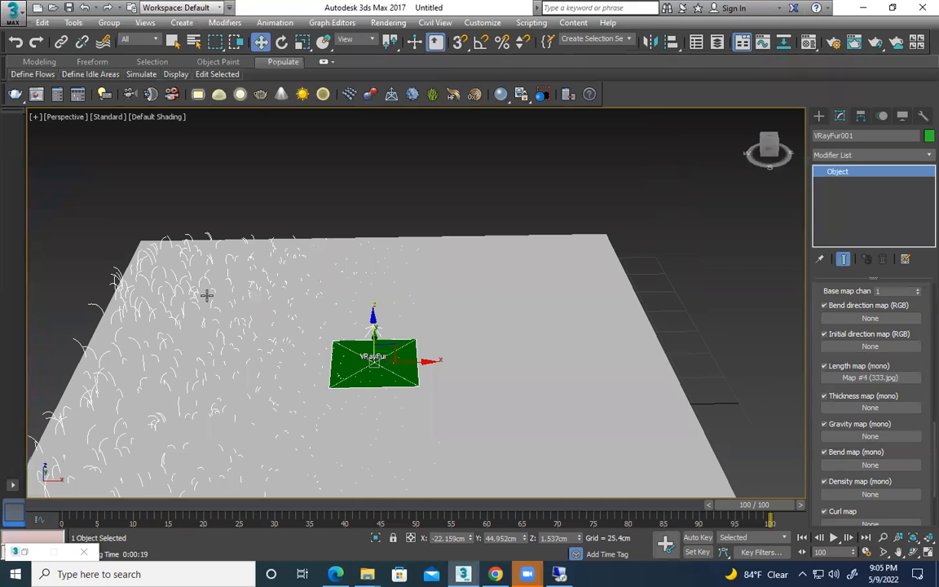
- Increase the fur's length to 42.003 cm
scroll(876, 406, up, 5)
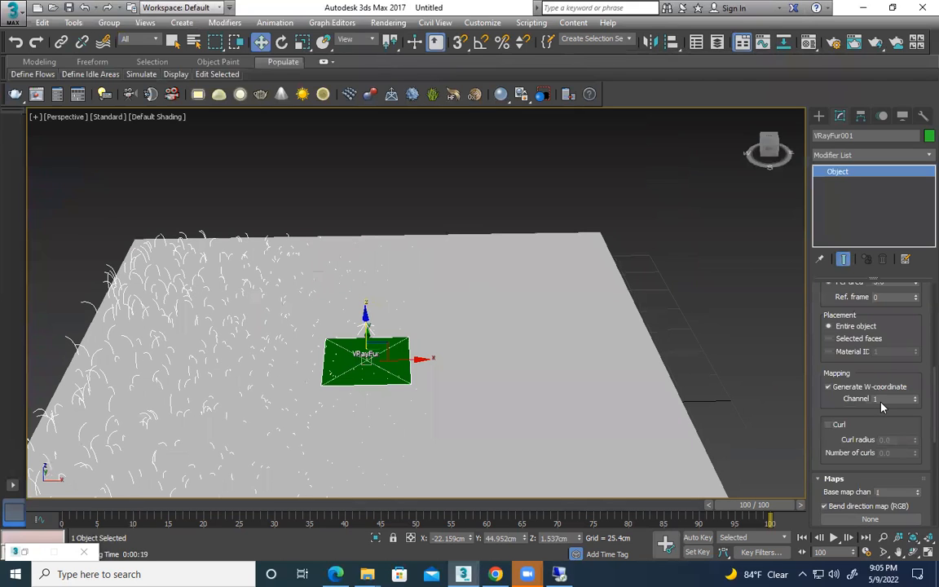
scroll(881, 407, up, 3)
scroll(892, 374, up, 5)
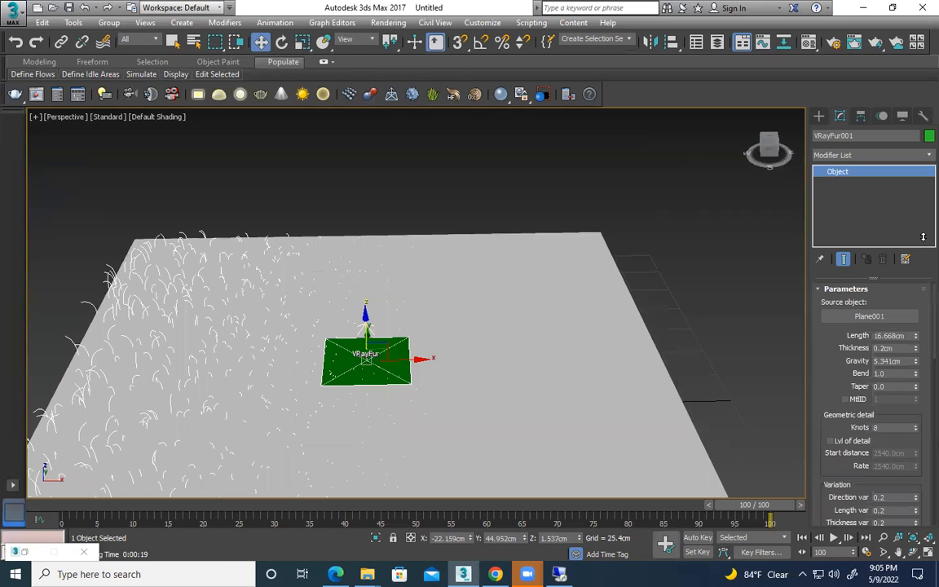
drag(916, 335, 923, 236)
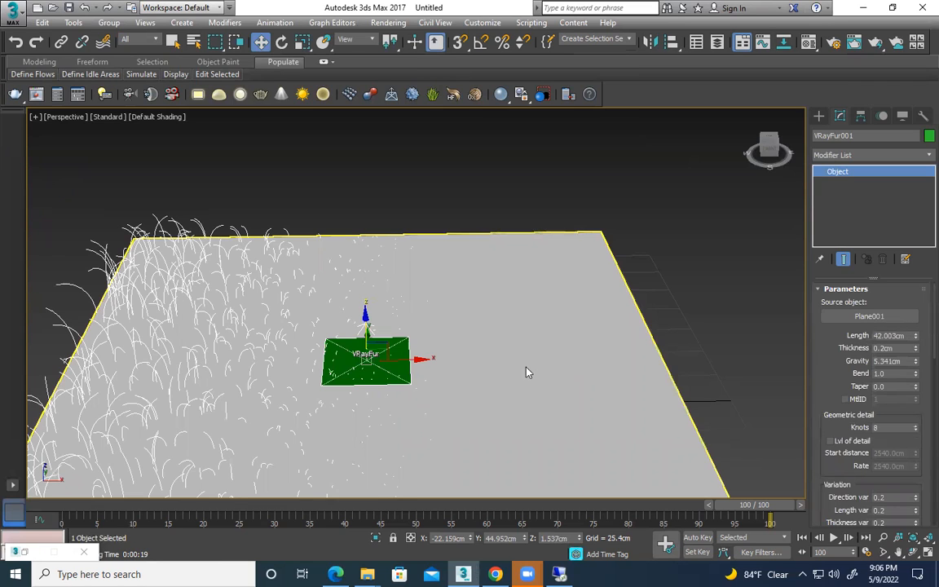
- Inspect the graded fur from a low side view, start a perspective test render and cancel it
alt+middle_drag(526, 374, 342, 371)
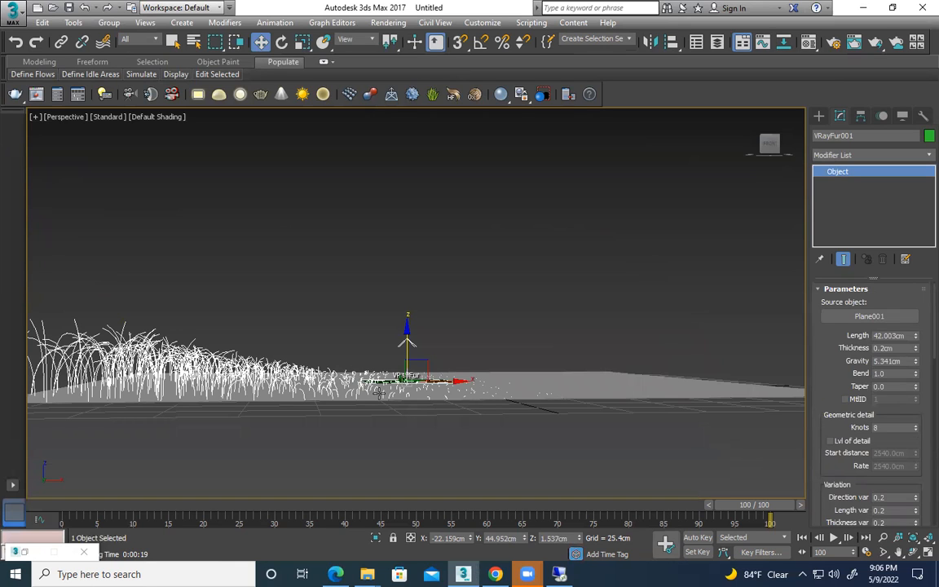
key(shift+q)
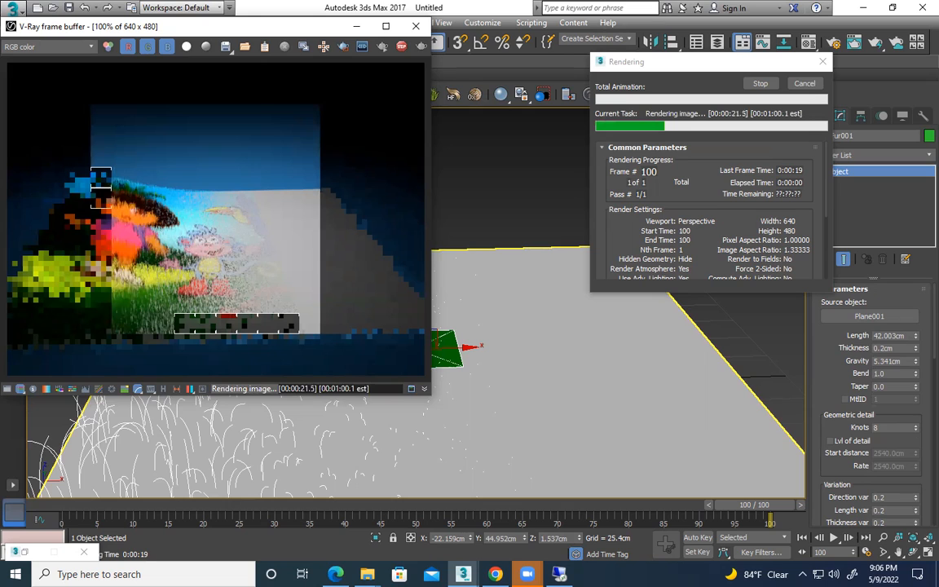
click(812, 83)
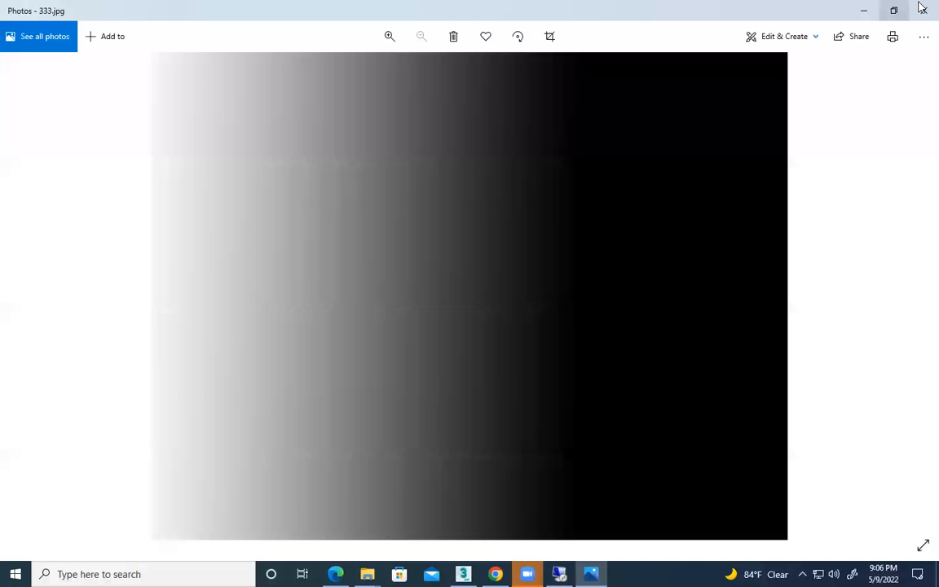
- View the source image 11.jpg in the Photos viewer and close the viewer
key(Left)
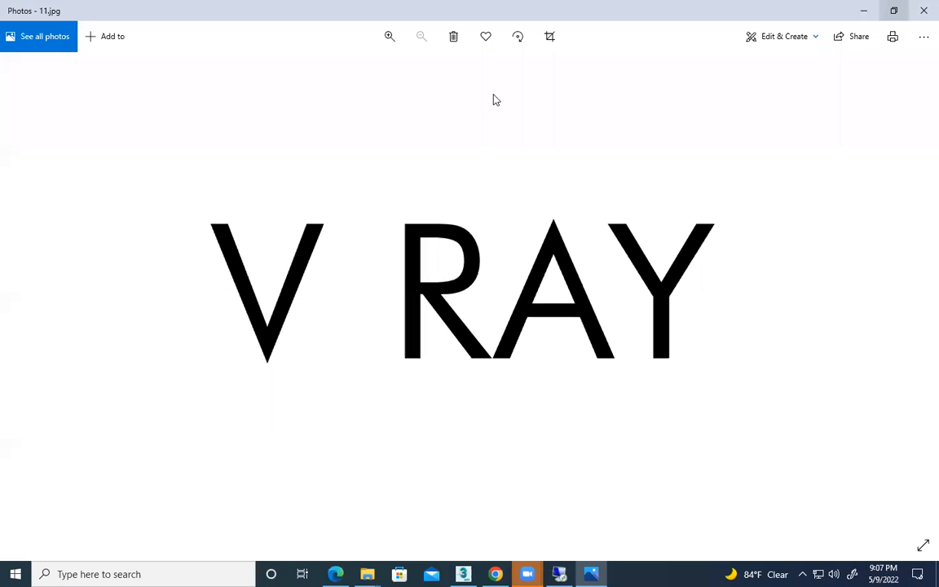
key(alt+F4)
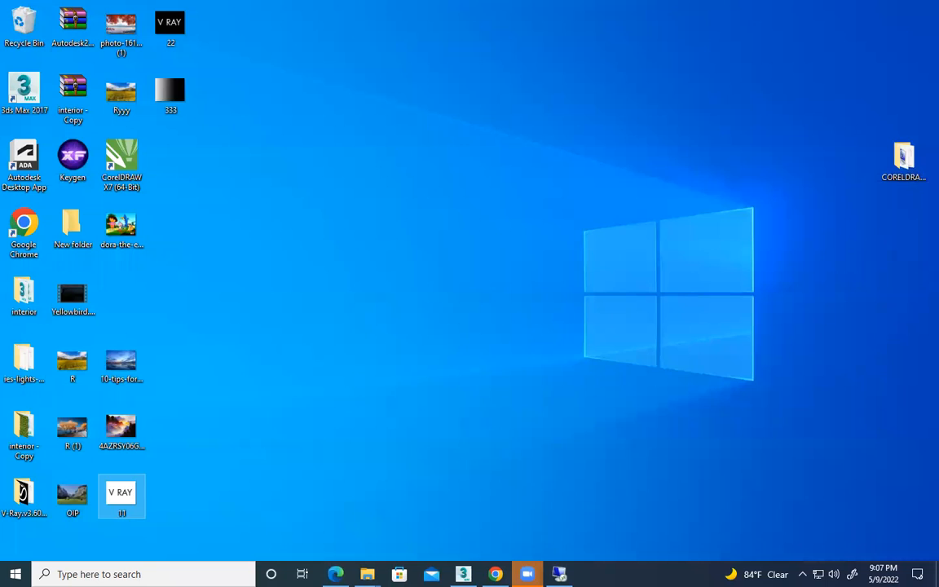
mouse_move(559, 574)
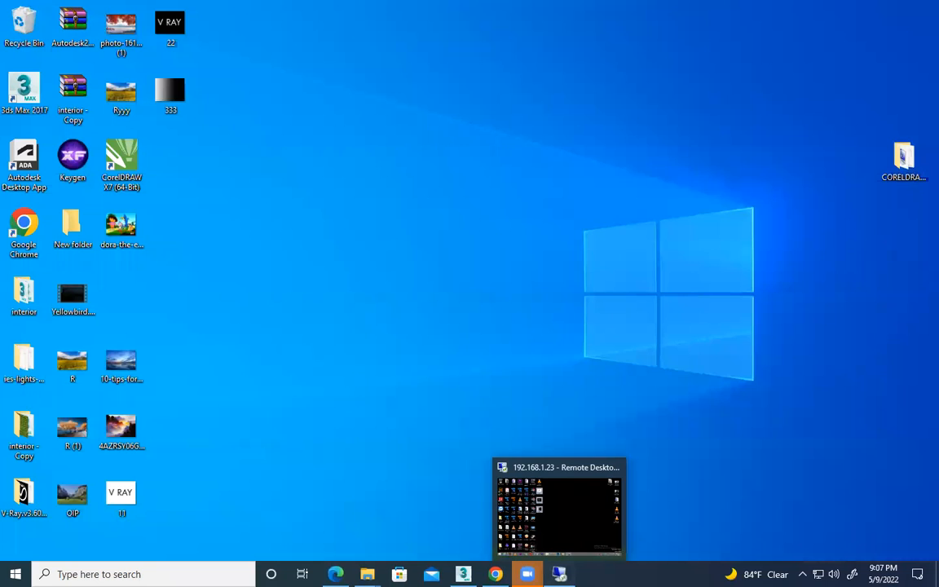
click(560, 574)
click(604, 13)
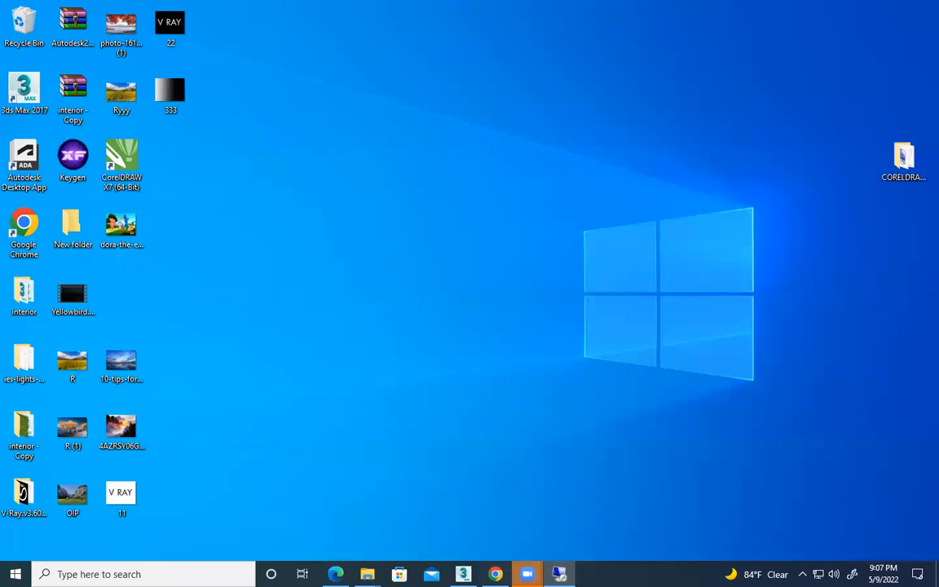
mouse_move(527, 574)
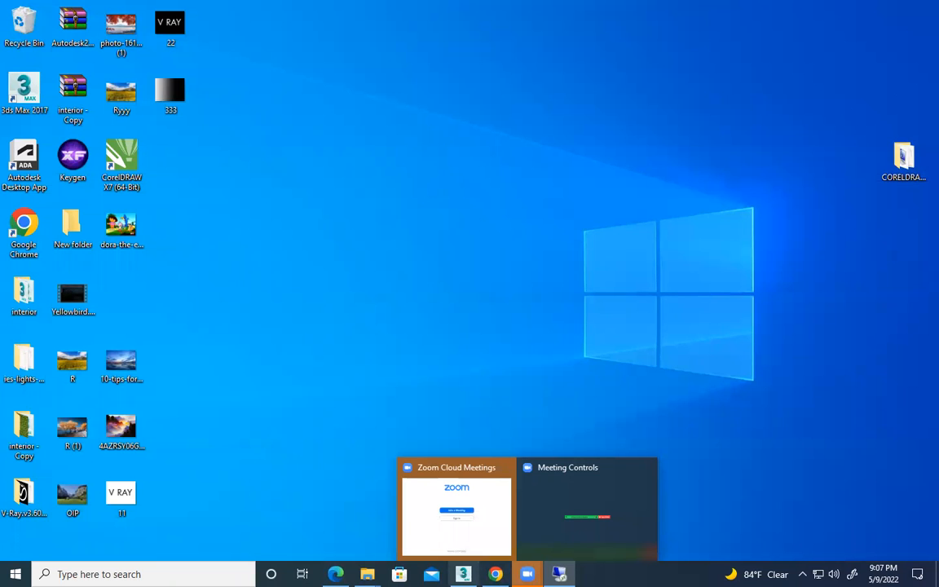
- Switch back to 3ds Max and clear the 333.jpg bitmap from the fur's length map
click(463, 574)
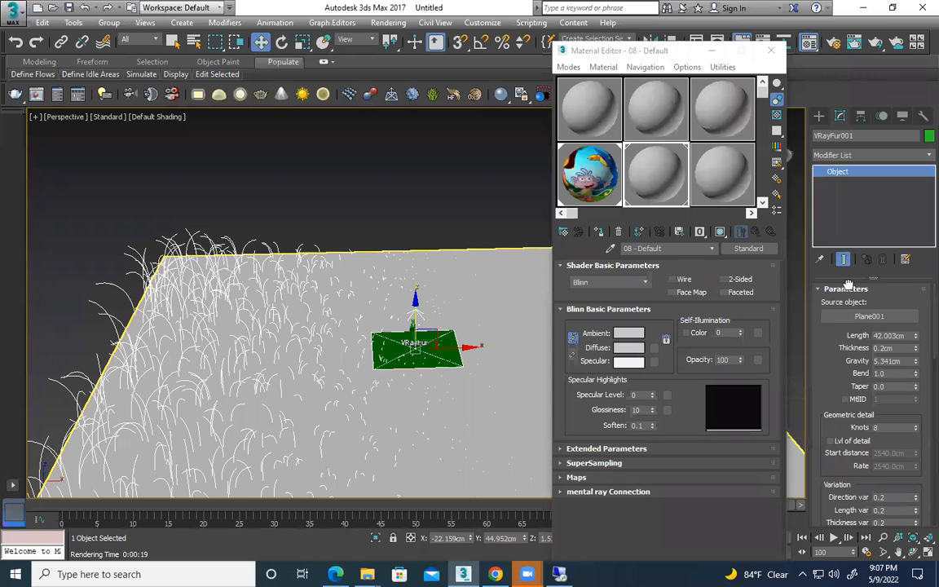
scroll(847, 294, down, 10)
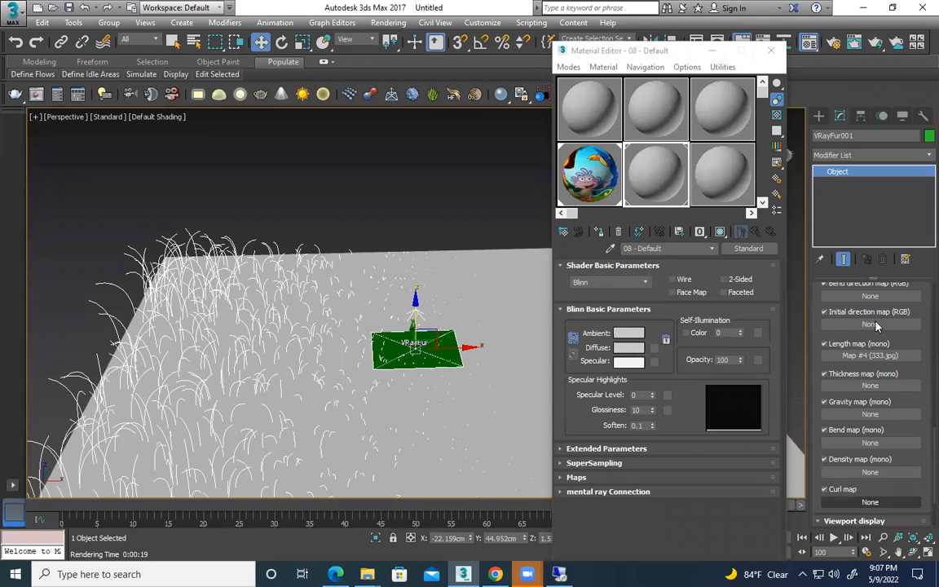
scroll(876, 325, down, 1)
right_click(870, 355)
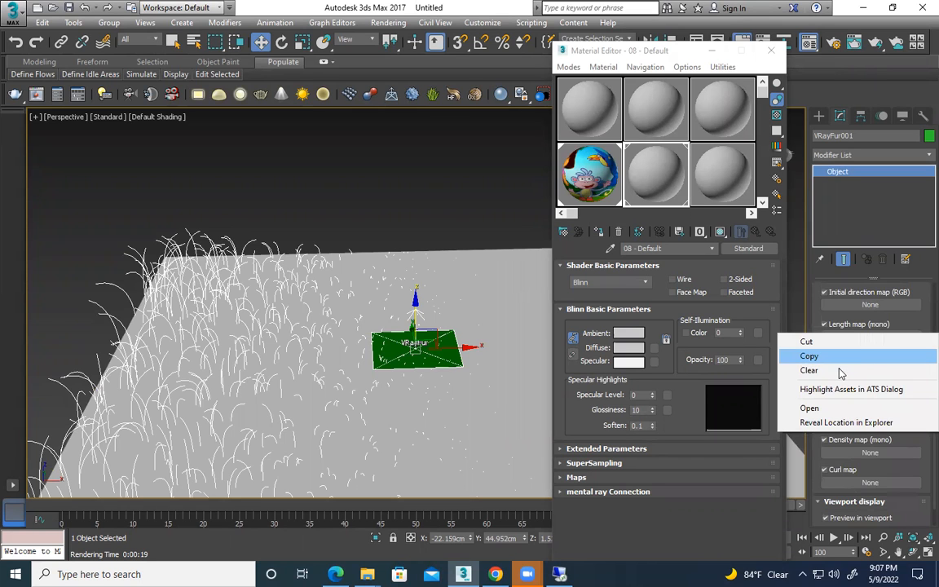
click(841, 371)
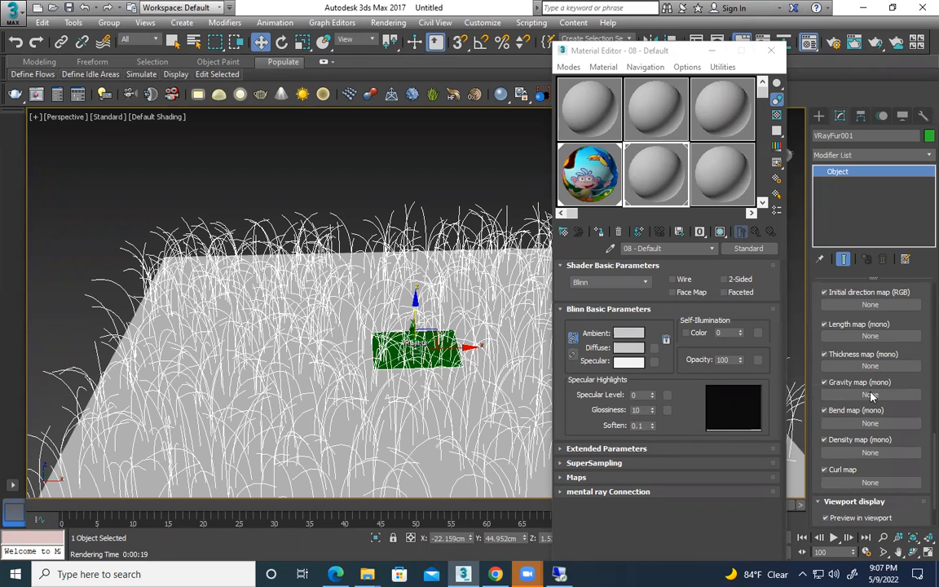
- Load 333.jpg as a bitmap into the fur's gravity map and close the Material Editor
click(871, 394)
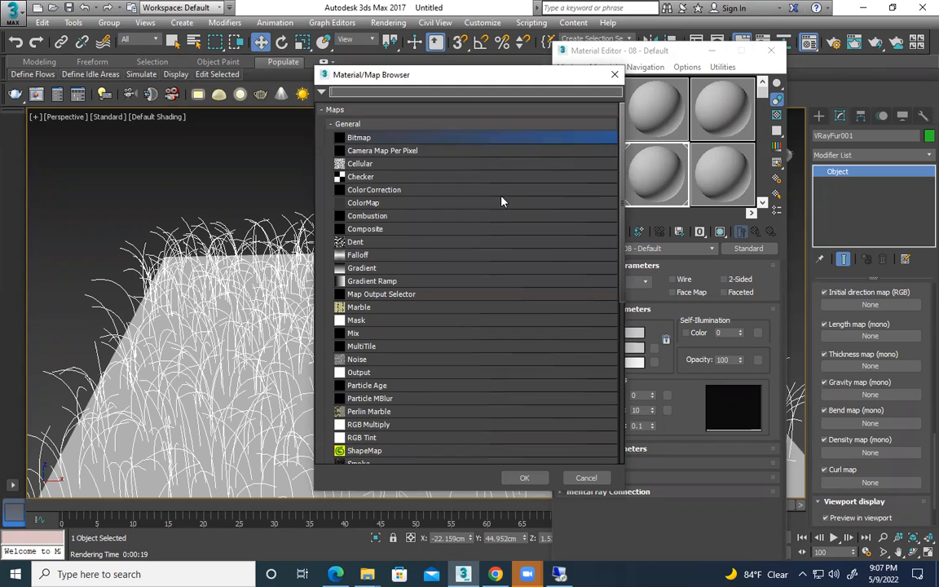
double_click(359, 138)
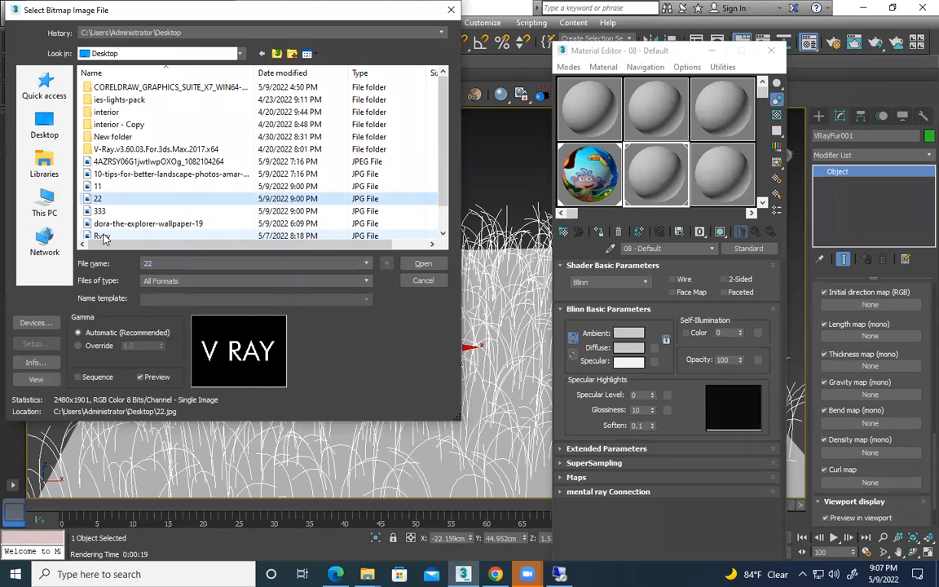
click(104, 213)
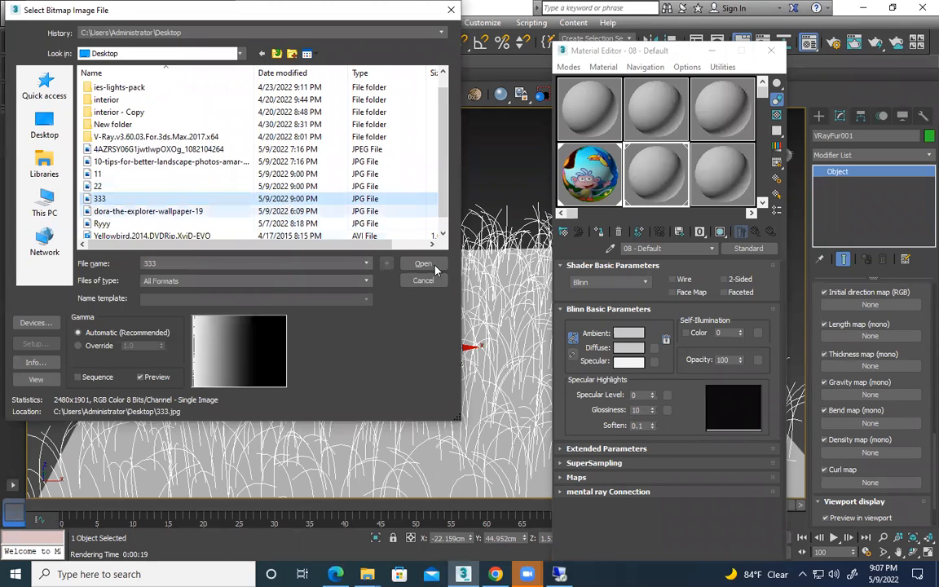
click(435, 266)
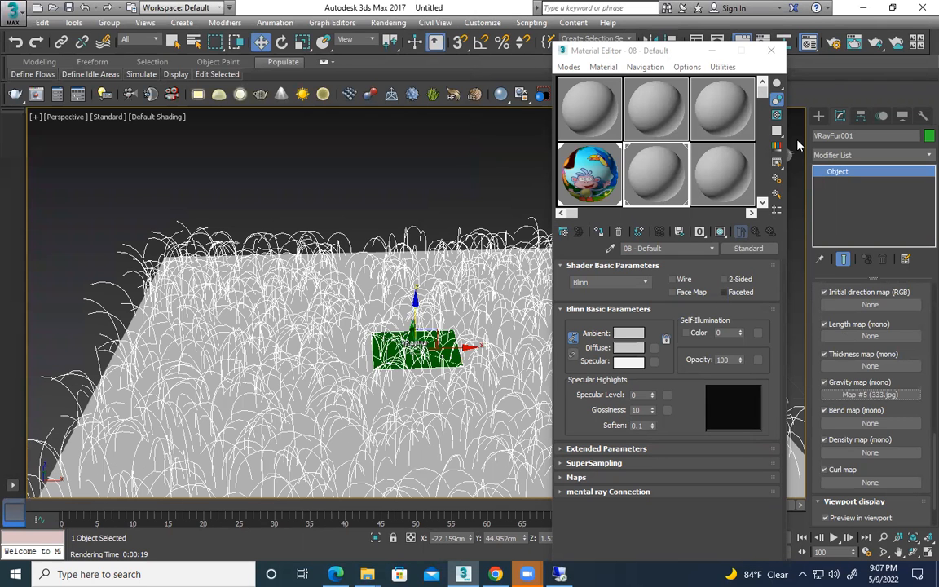
key(m)
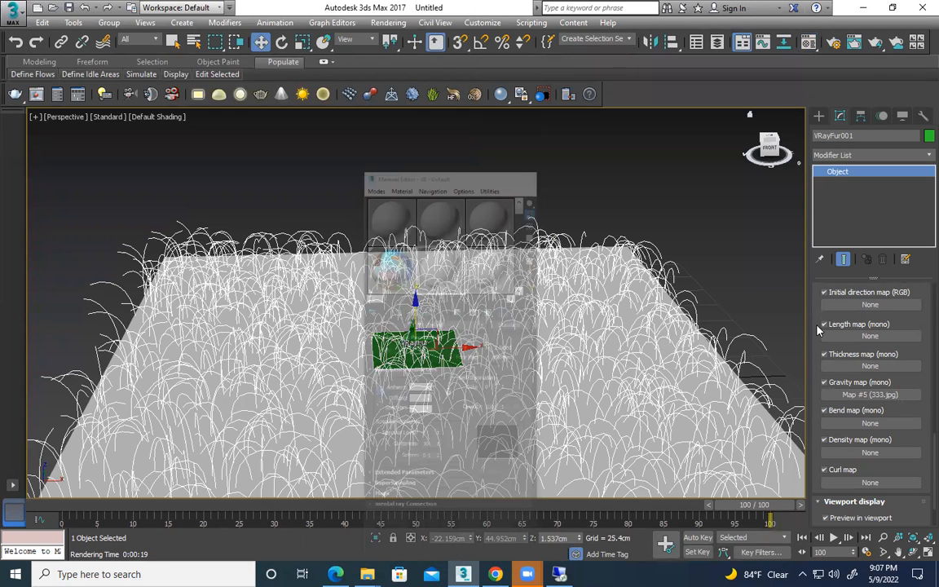
- Set the fur's gravity to 22.273 cm and its bend to 1.21
scroll(827, 357, up, 1)
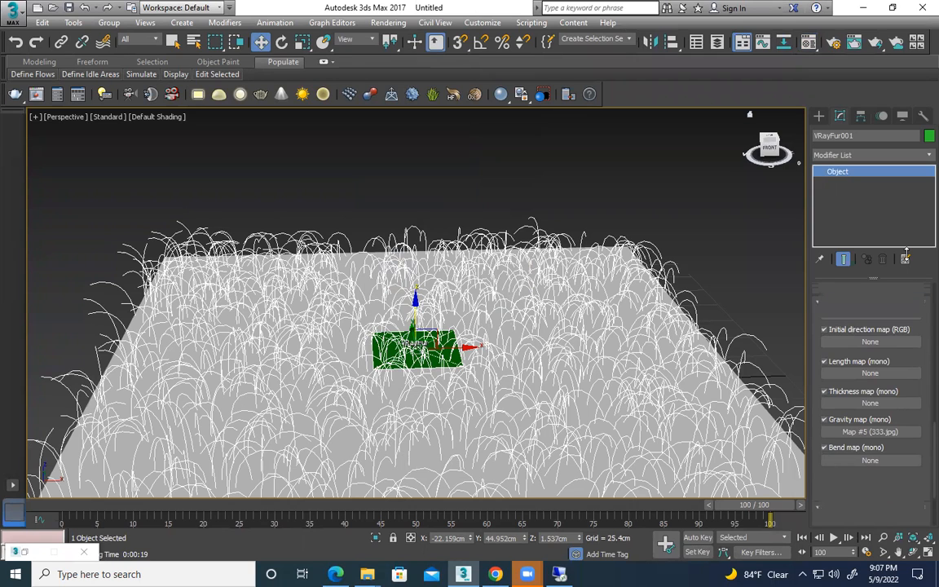
scroll(849, 300, up, 5)
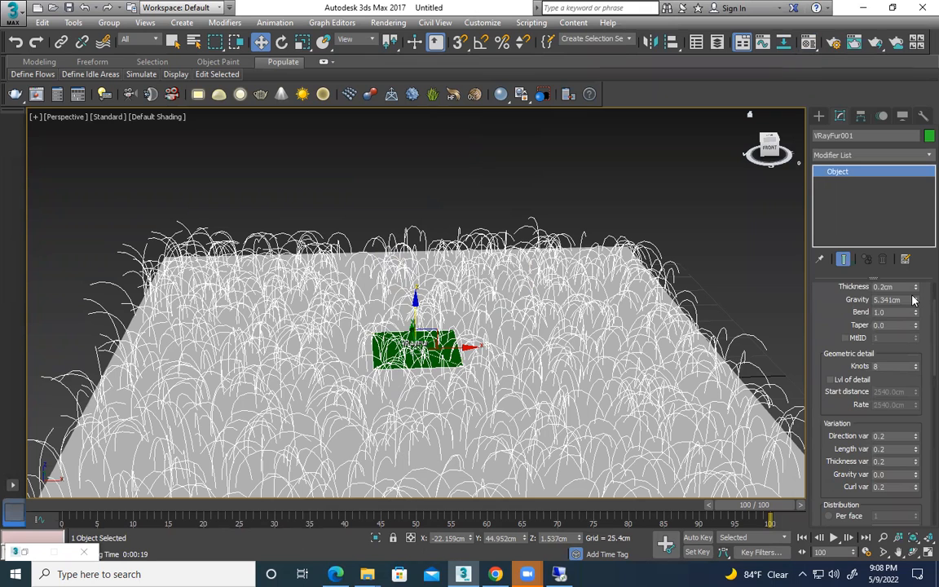
drag(915, 299, 11, 352)
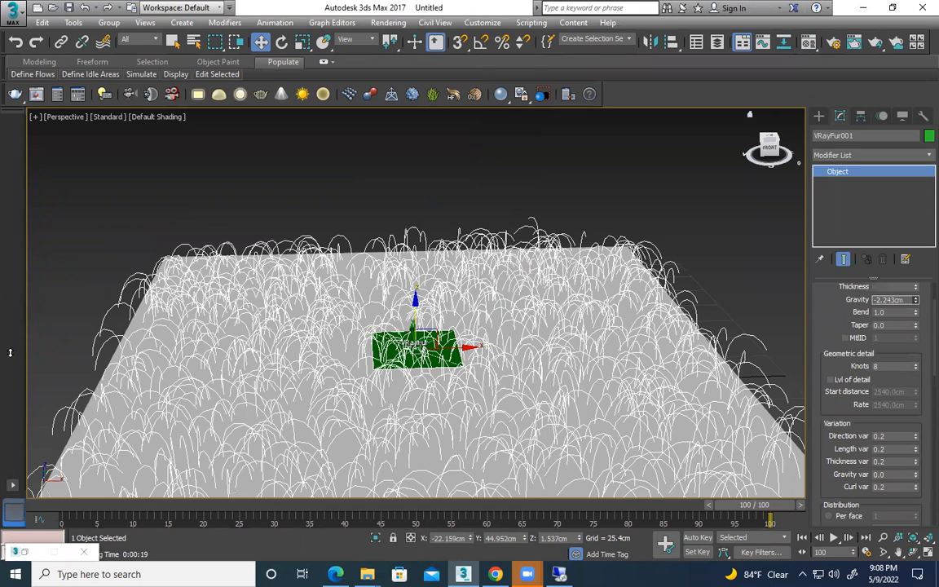
drag(10, 352, 394, 306)
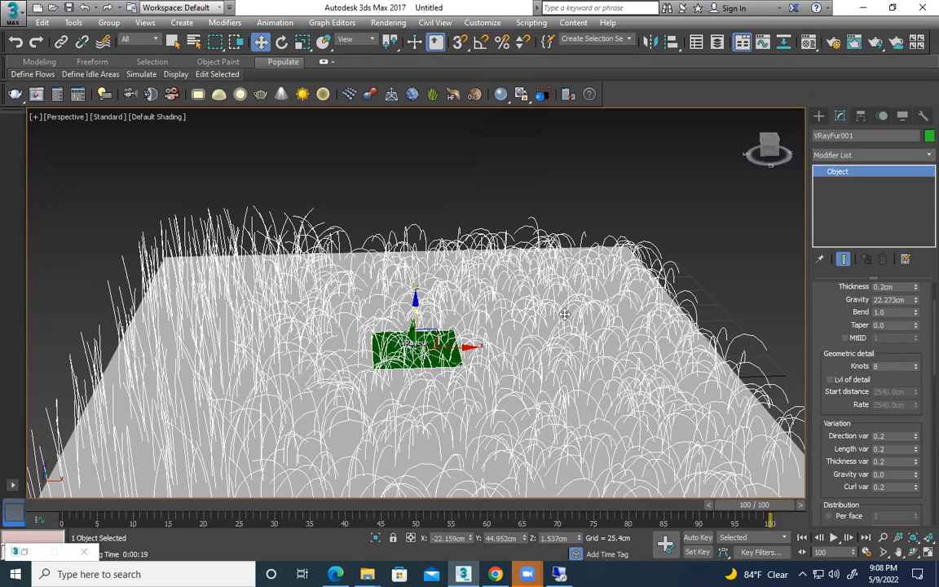
drag(915, 312, 392, 268)
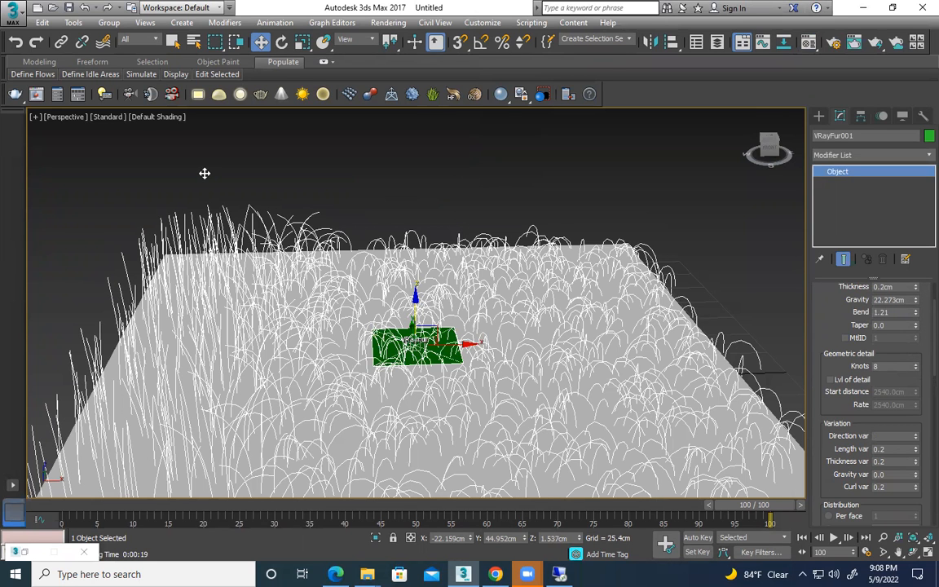
- Start a perspective test render of the gravity-mapped fur, cancel it and look over the fur's map slots
key(shift+q)
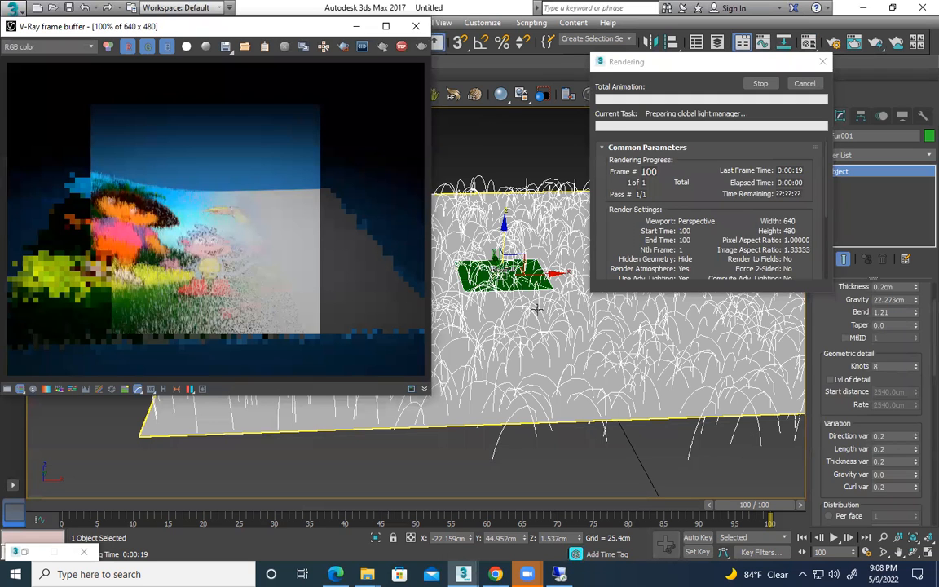
click(416, 28)
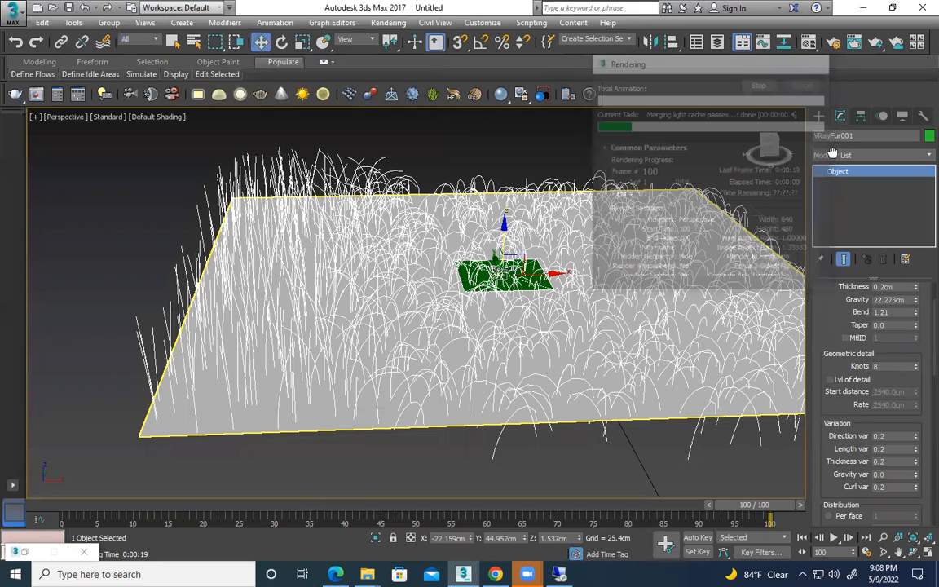
scroll(857, 408, down, 10)
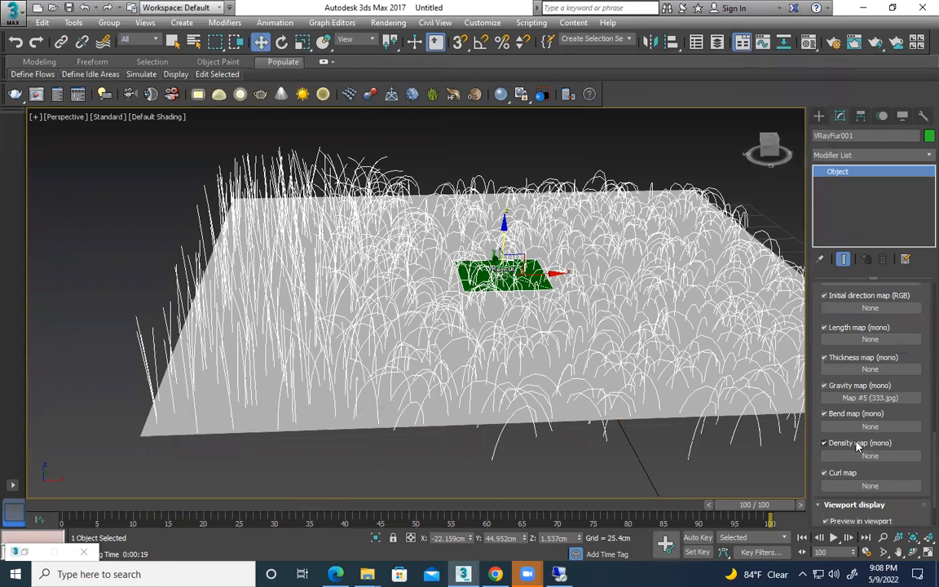
scroll(863, 322, down, 1)
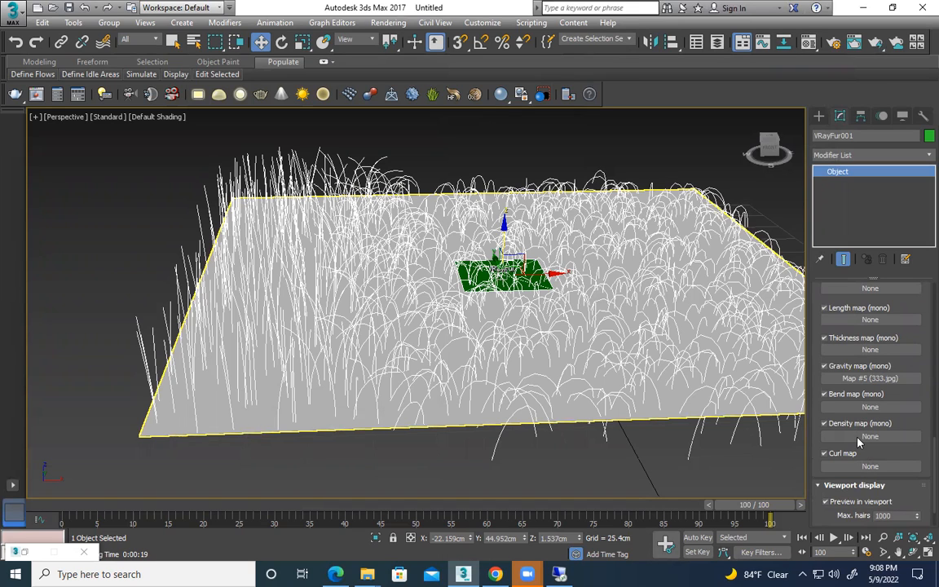
scroll(858, 441, up, 2)
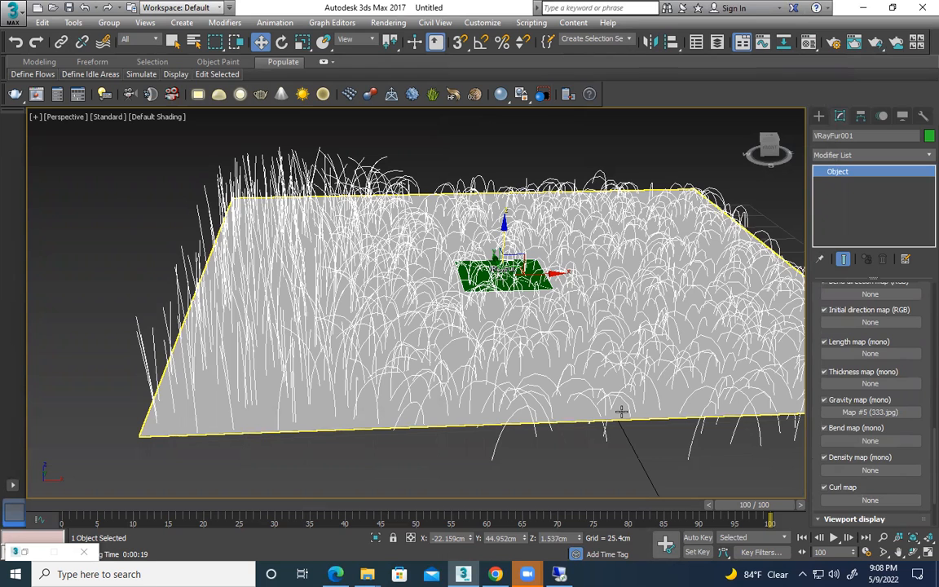
- Undo the recent bend and gravity changes and the gravity map assignment on the fur
key(ctrl+z)
key(ctrl+z)
key(ctrl+z)
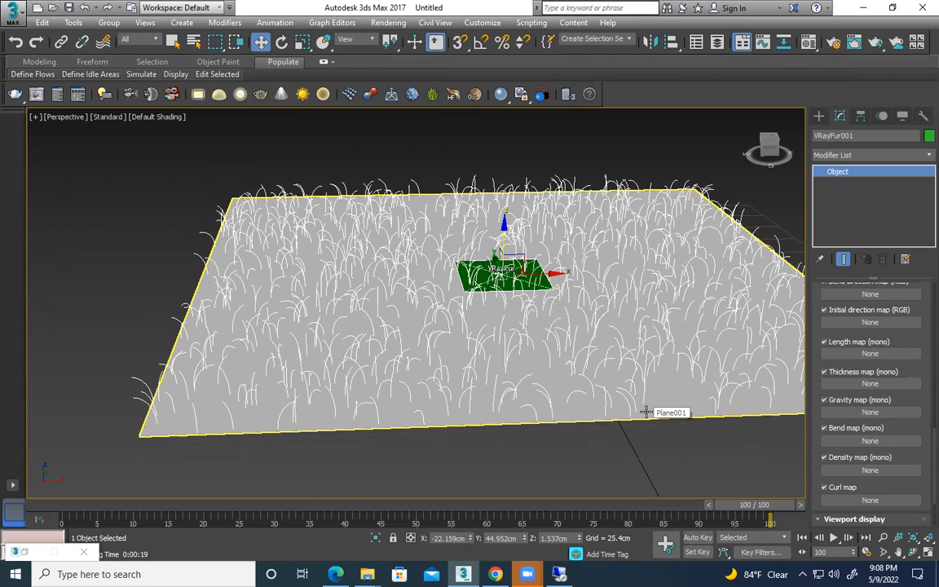
- Set the ground plane to 55 length segments and 93 width segments
click(645, 412)
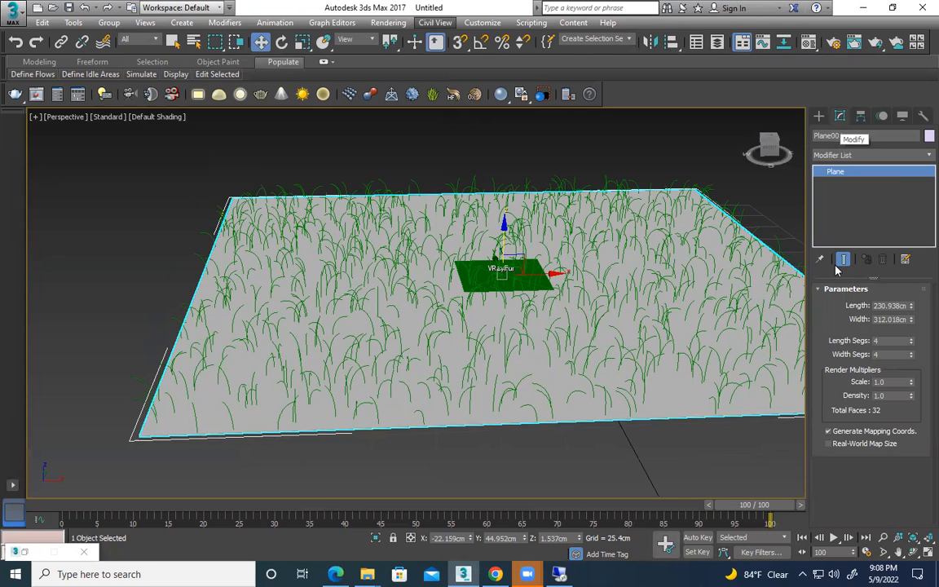
drag(911, 341, 915, 308)
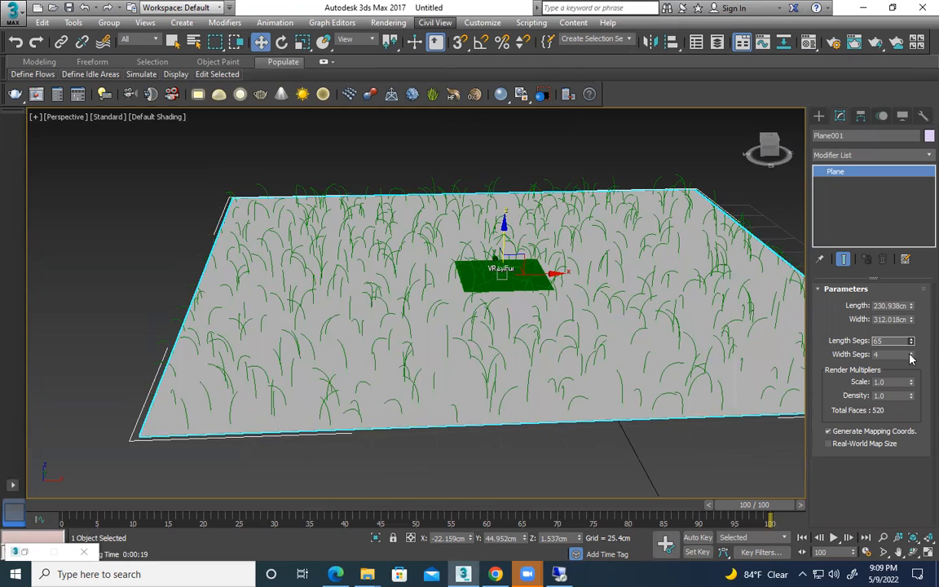
drag(911, 357, 912, 322)
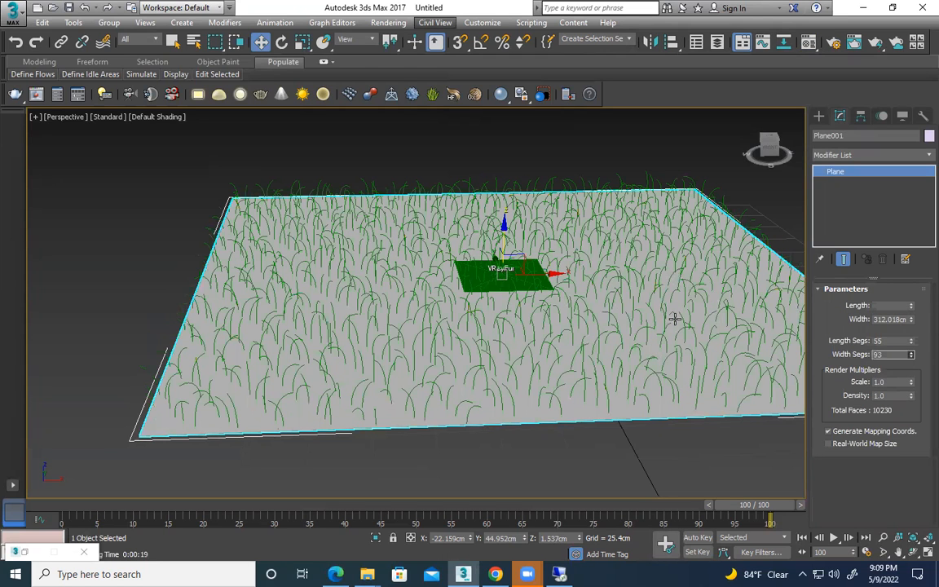
- Convert the plane to an Editable Poly, select all its vertices, and undo back past the plane and fur
right_click(758, 258)
mouse_move(696, 401)
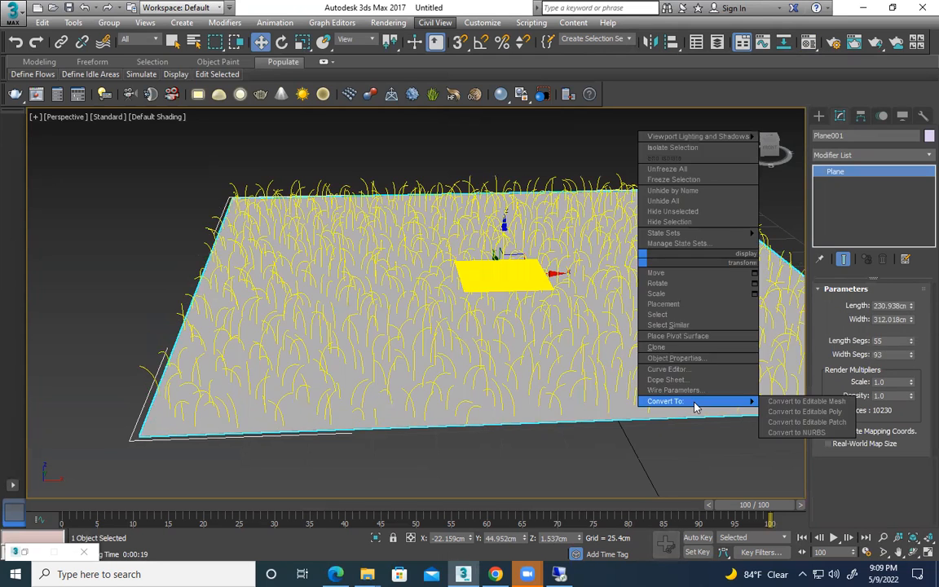
click(841, 412)
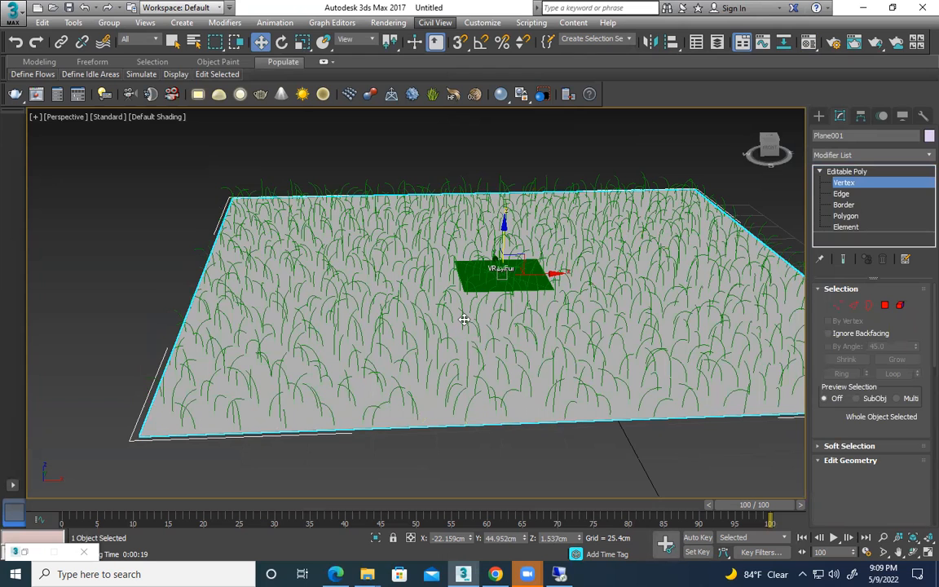
key(ctrl+a)
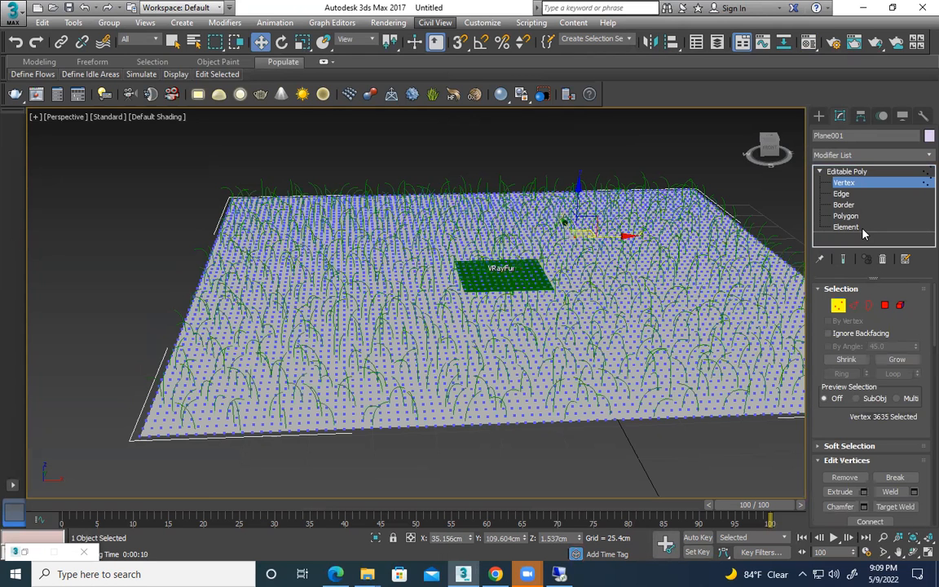
key(ctrl+z)
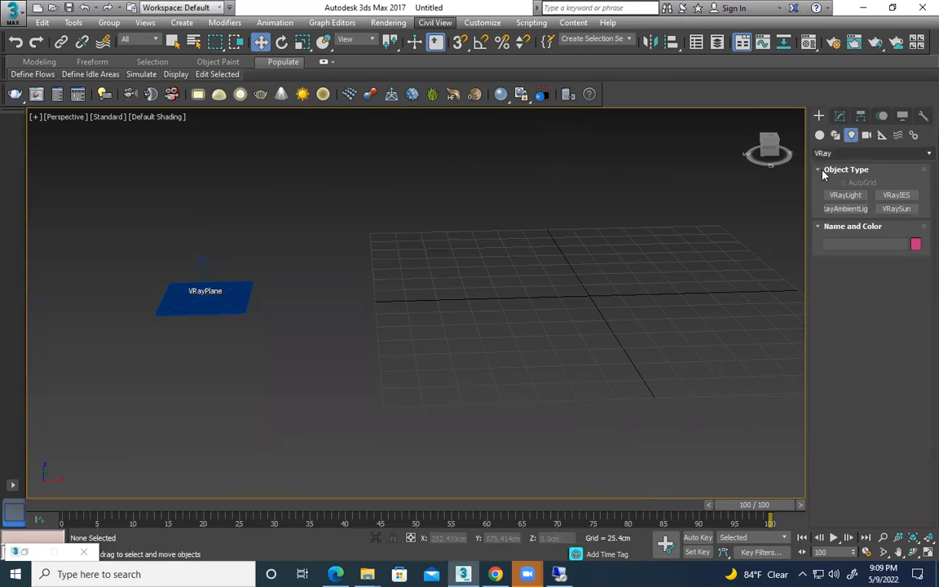
- Create a ChamferBox about 115 cm long, 114 cm wide and 94 cm high with a fillet of about 0.86 cm
click(819, 136)
click(864, 154)
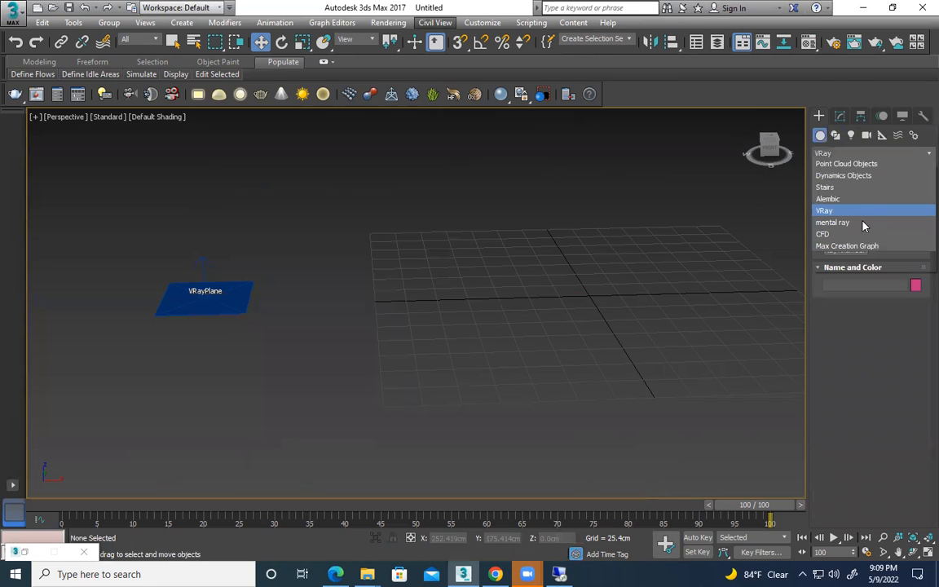
click(836, 156)
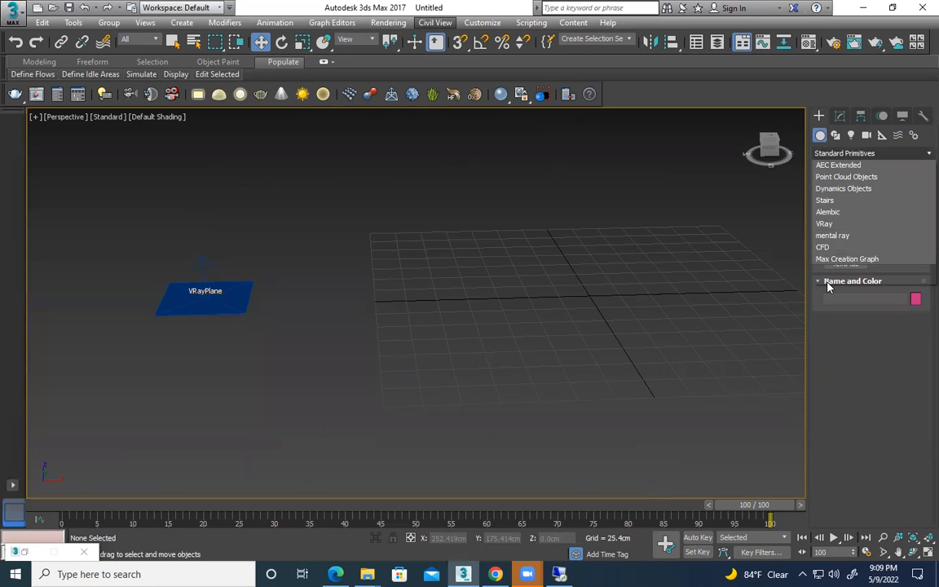
click(838, 179)
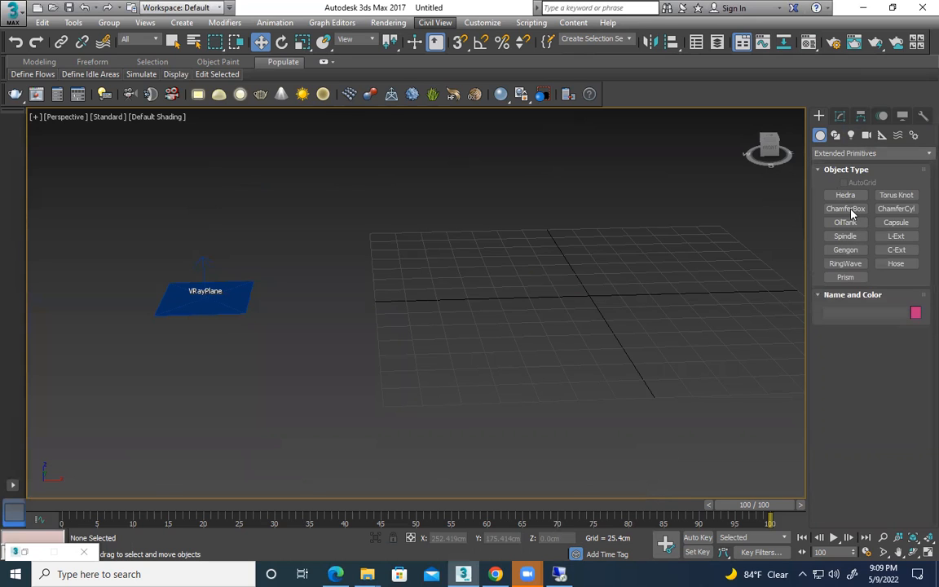
click(852, 210)
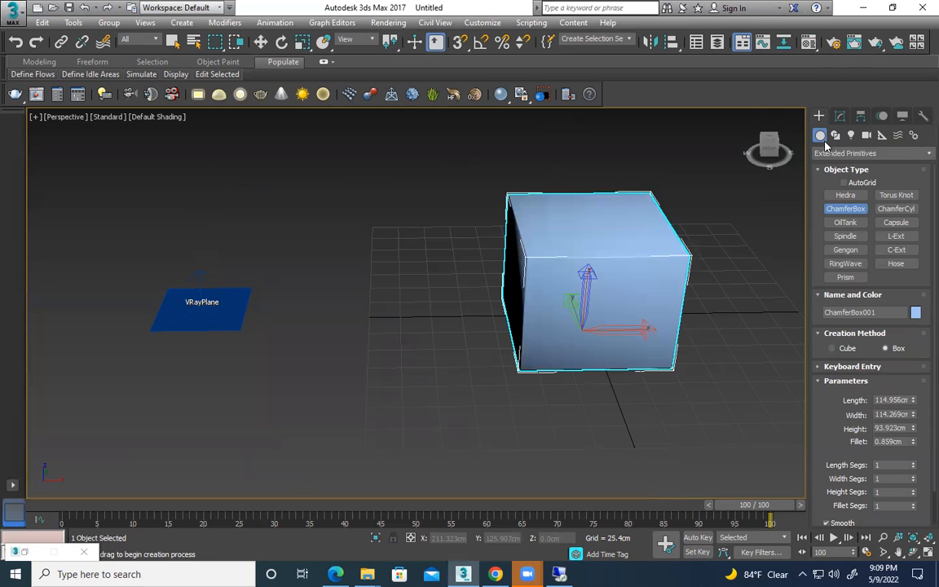
key(w)
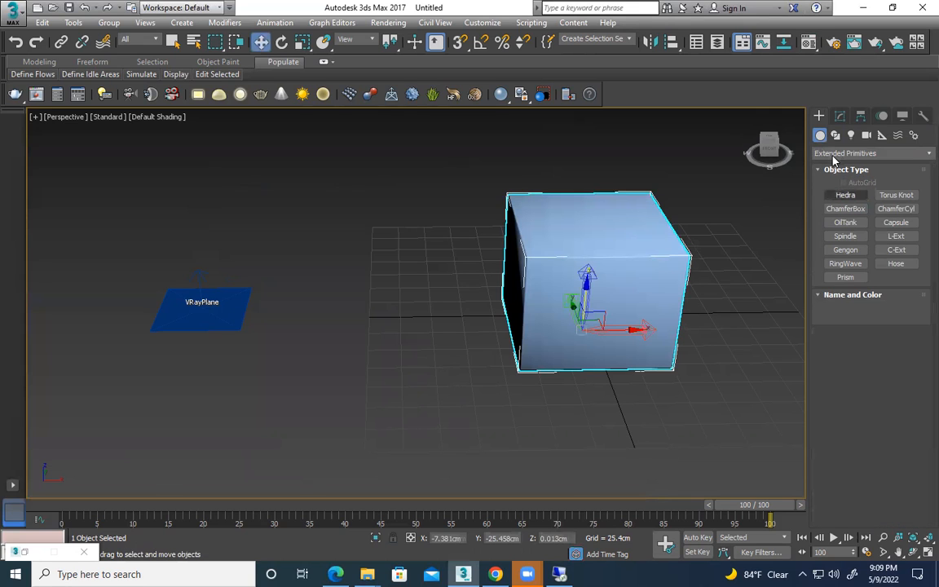
- Draw a standard plane about 228 cm long and 197 cm wide at the base of the chamfer box
click(833, 154)
click(848, 166)
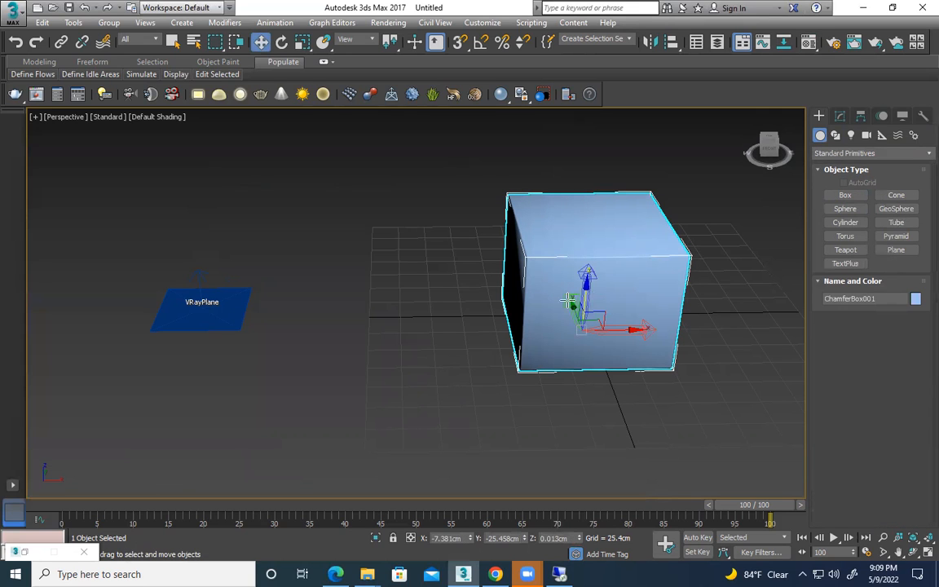
key(ctrl+z)
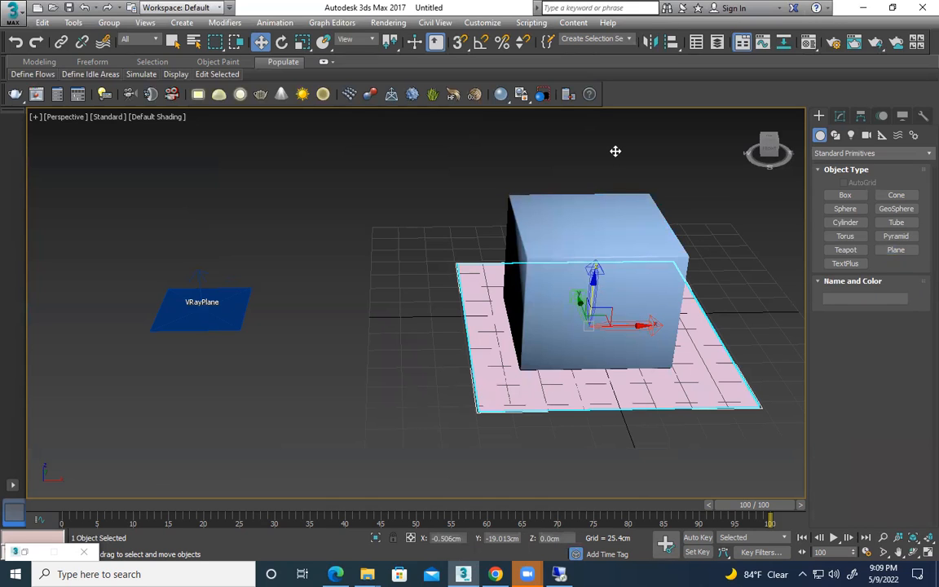
- Raise the plane above the chamfer box to about Z 141 cm and show the perspective view in wireframe
click(860, 116)
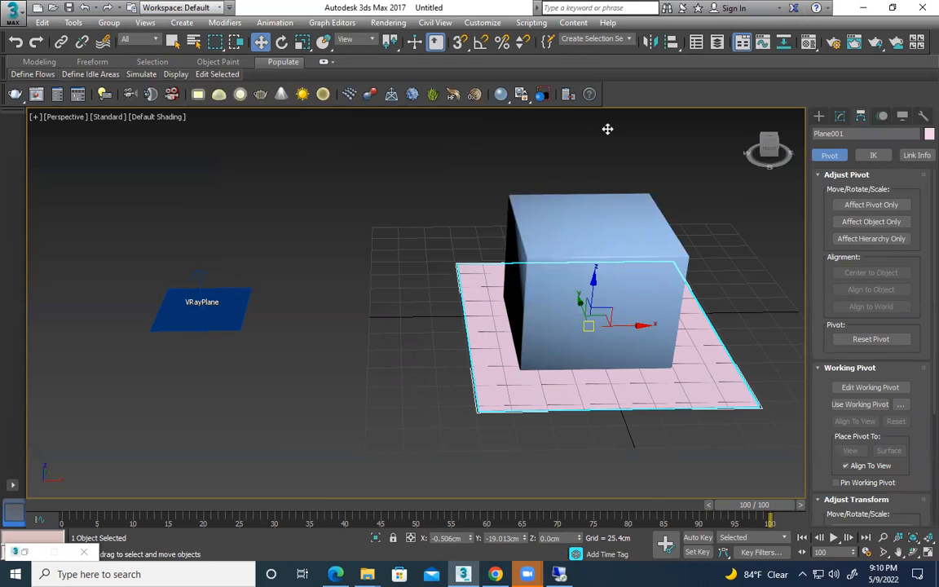
drag(593, 279, 607, 129)
key(F3)
- Set the plane's width segments to 135, tilt it and shift it above the box to about X -46 cm, Z 189 cm
click(840, 116)
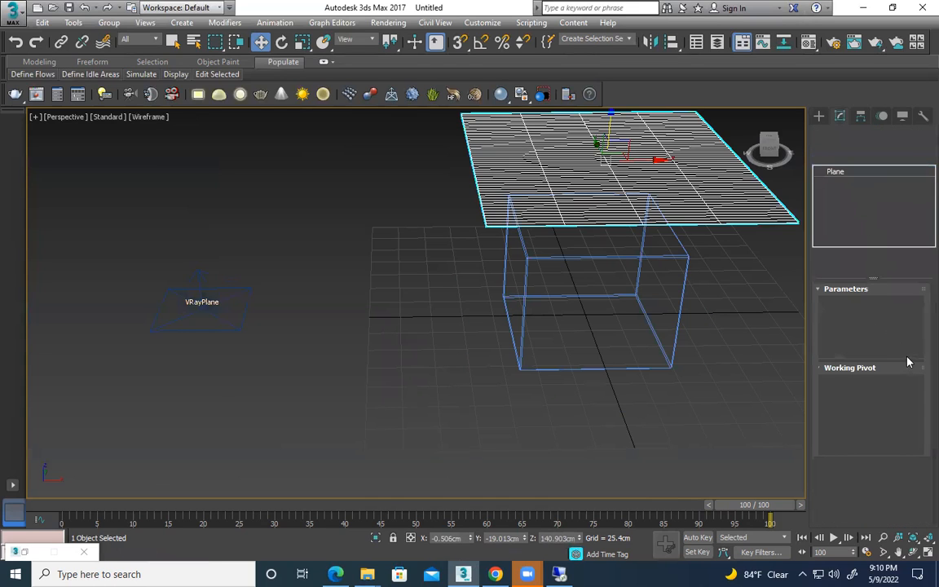
scroll(633, 290, down, 3)
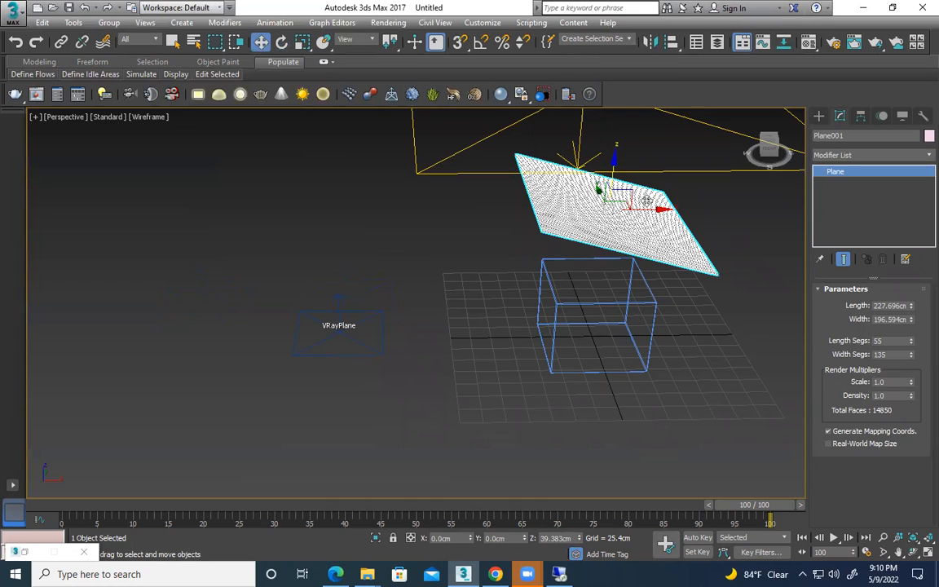
drag(646, 200, 606, 194)
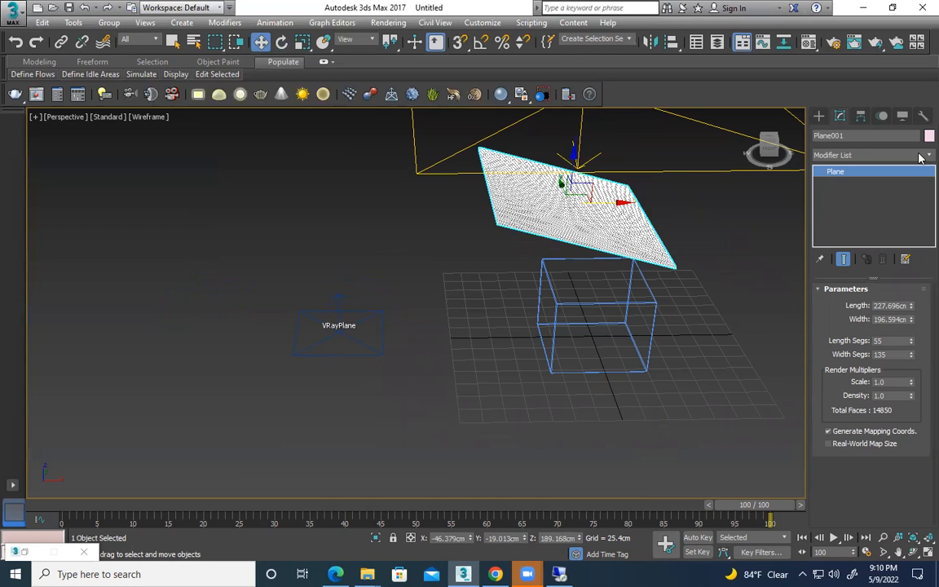
- Apply a Cloth modifier to the tilted plane and define the plane as cloth with the Cotton preset
click(921, 156)
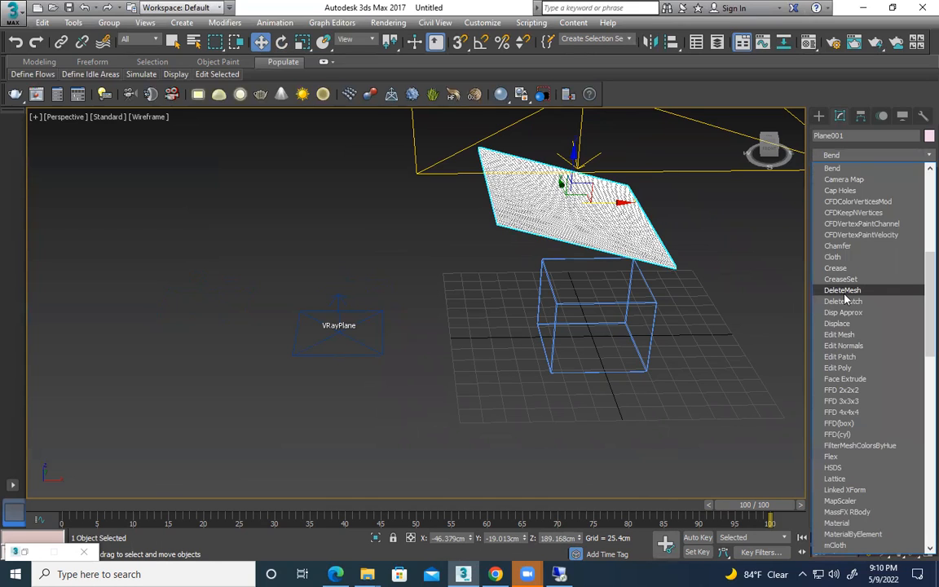
click(833, 257)
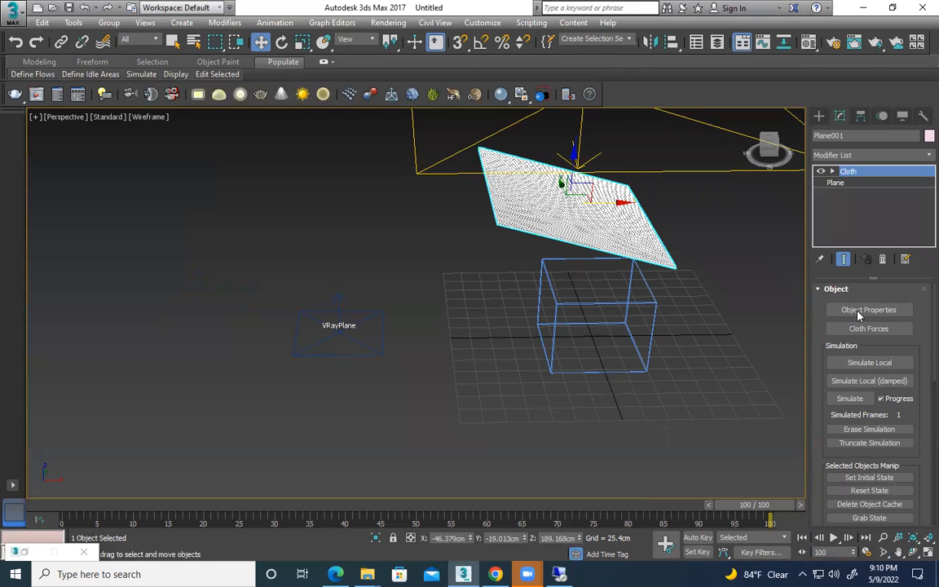
click(859, 314)
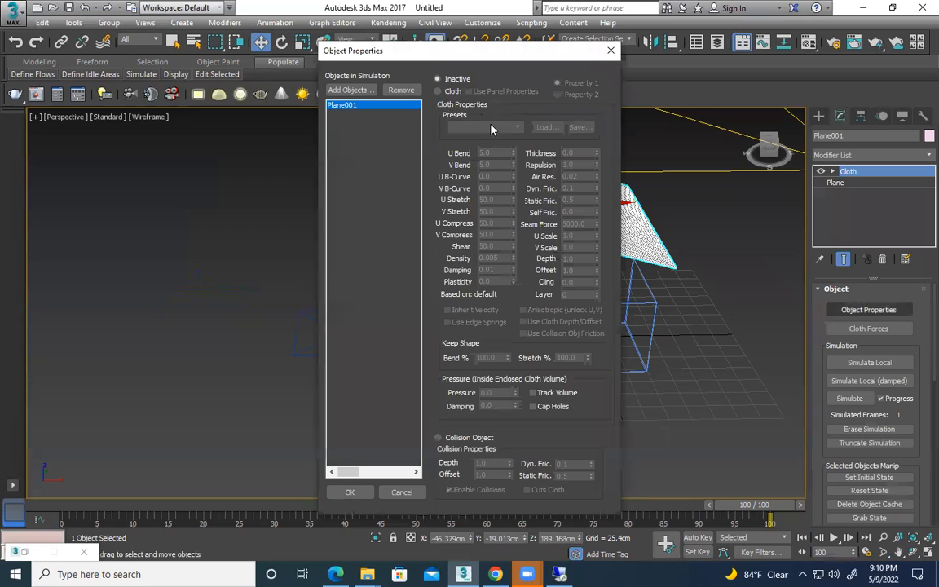
click(438, 91)
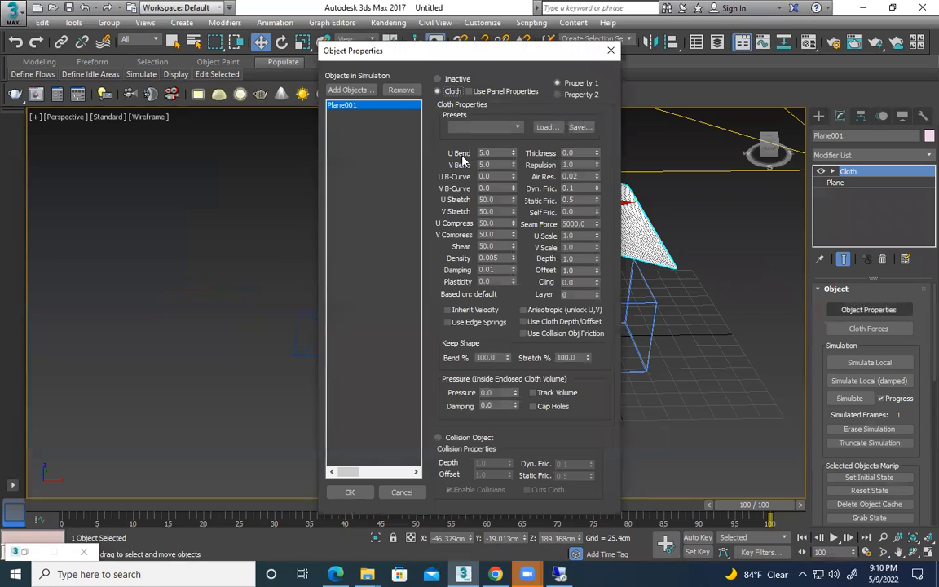
- Add the chamfer box to the cloth simulation and define it as a collision object
click(351, 89)
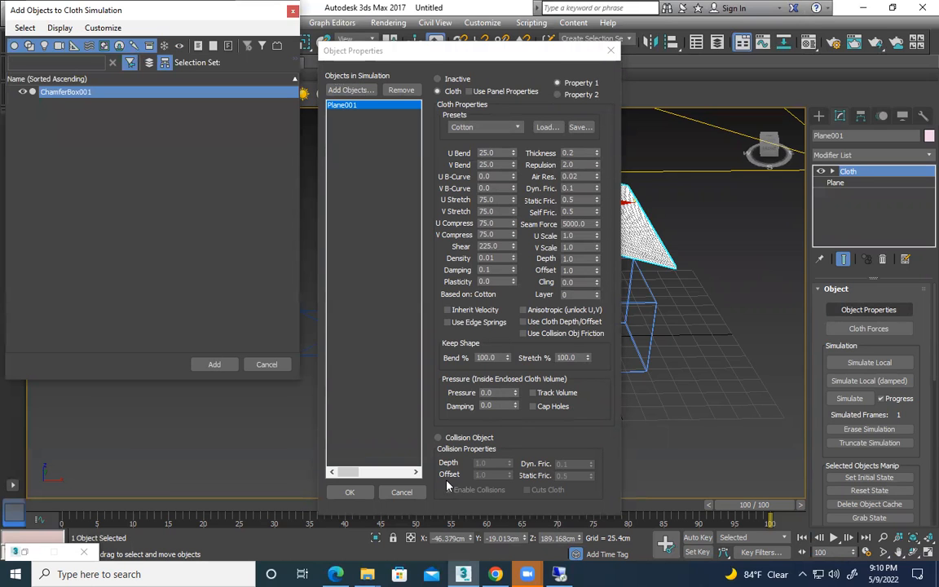
key(Escape)
key(Escape)
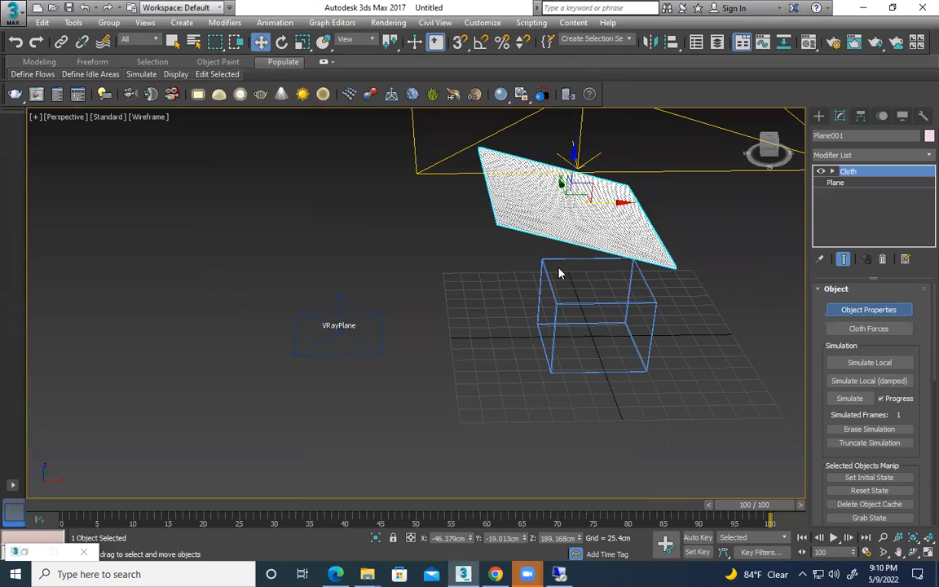
click(354, 106)
click(438, 438)
click(355, 493)
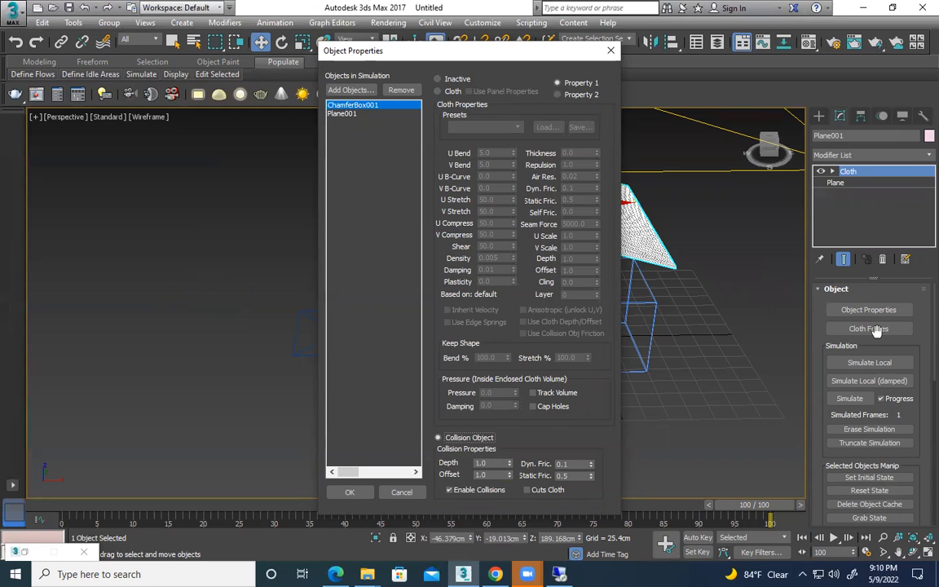
- Confirm the plane's cloth properties and run the simulation until the plane drapes over the chamfer box
click(342, 113)
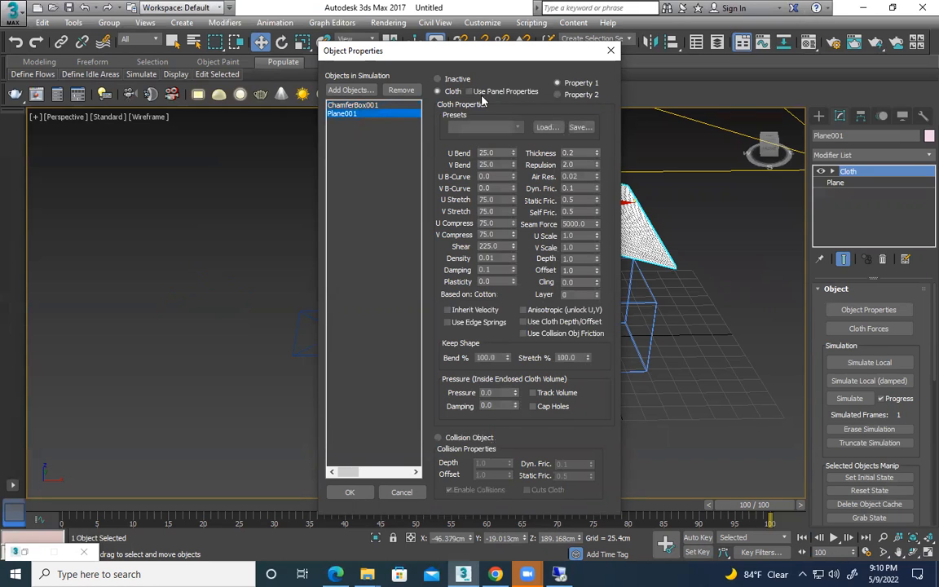
click(362, 494)
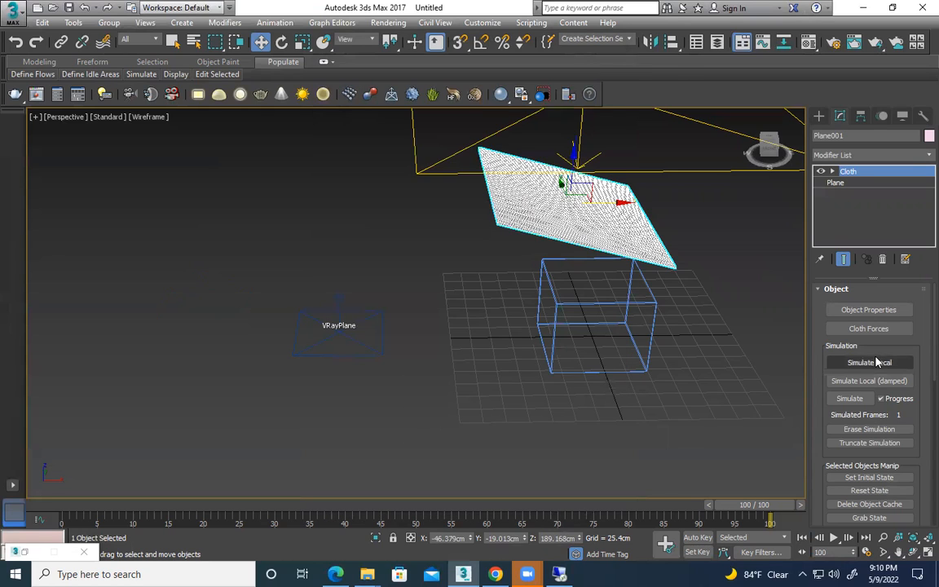
click(850, 398)
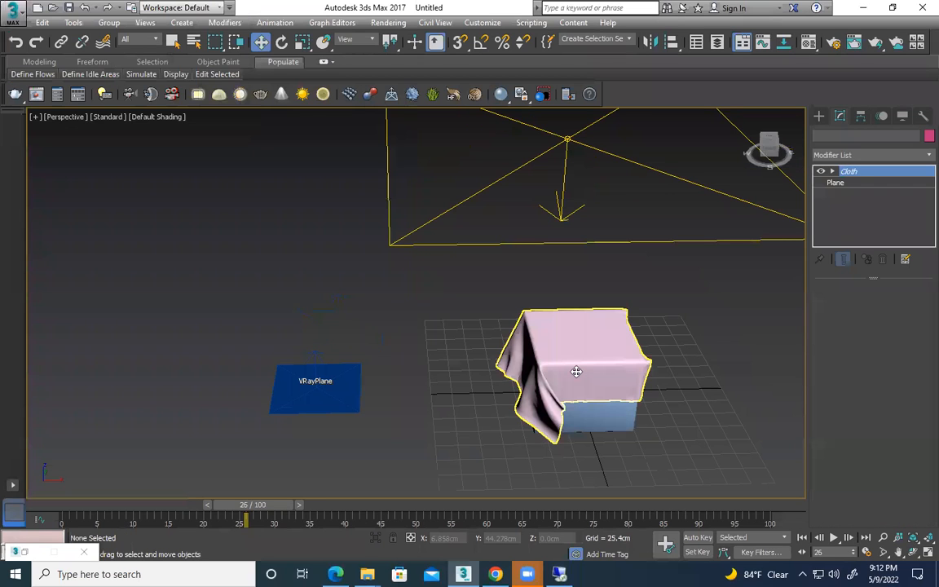
- Convert the draped plane to an Editable Poly
click(575, 371)
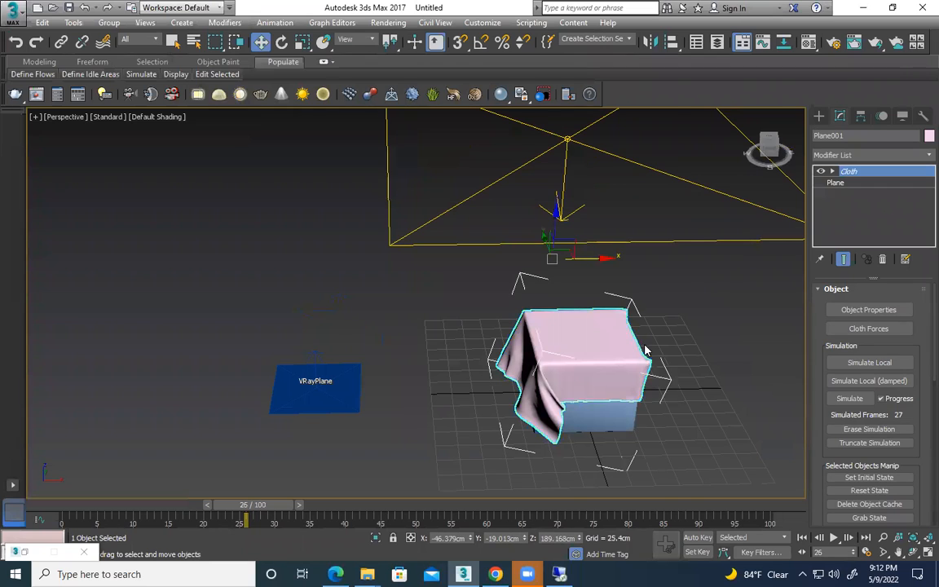
right_click(650, 463)
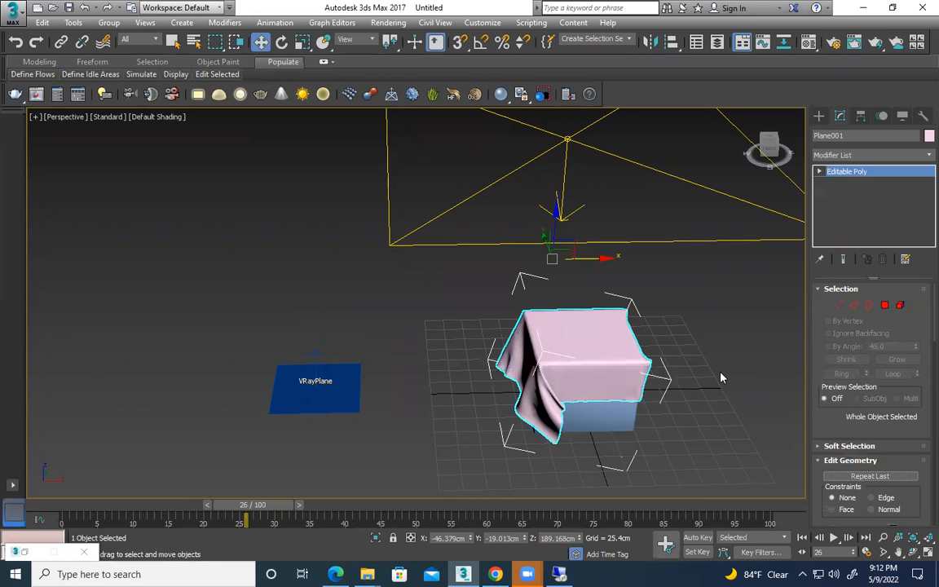
key(z)
key(m)
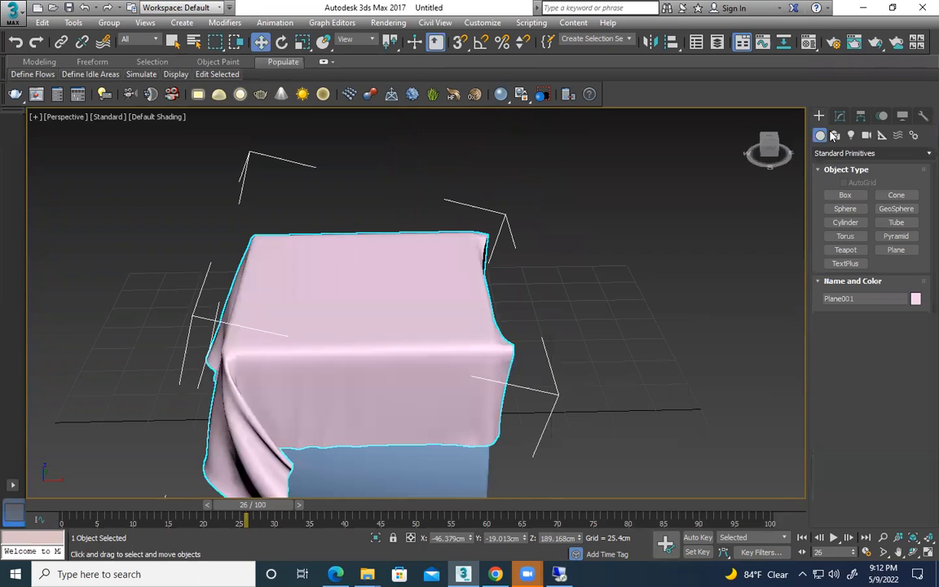
- Create a VRayFur object on the draped cloth and set its taper to 1.0
click(864, 153)
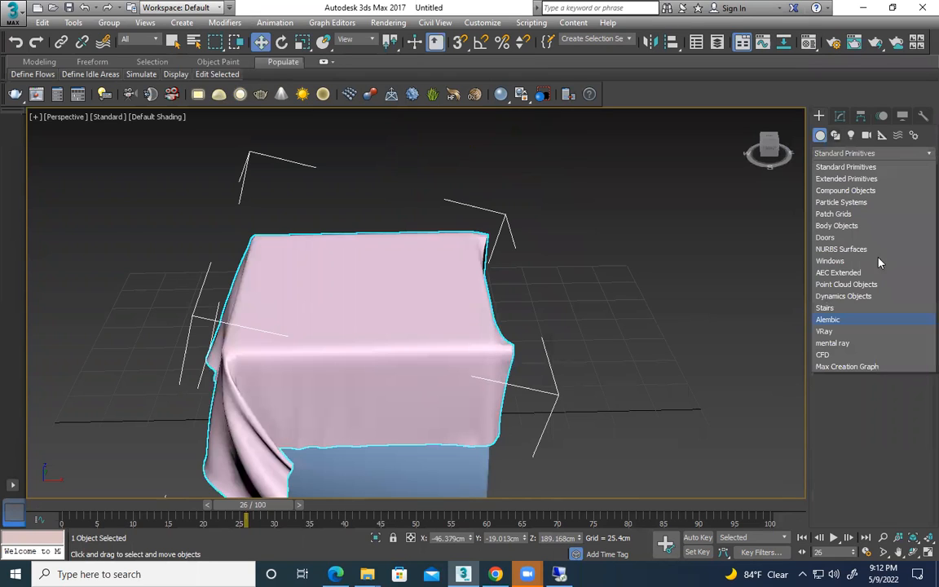
click(825, 330)
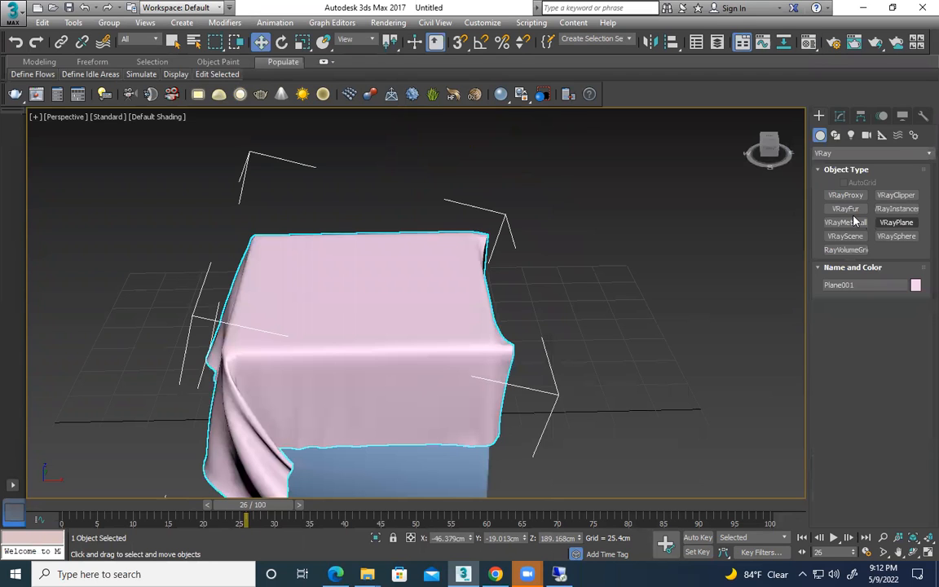
click(845, 209)
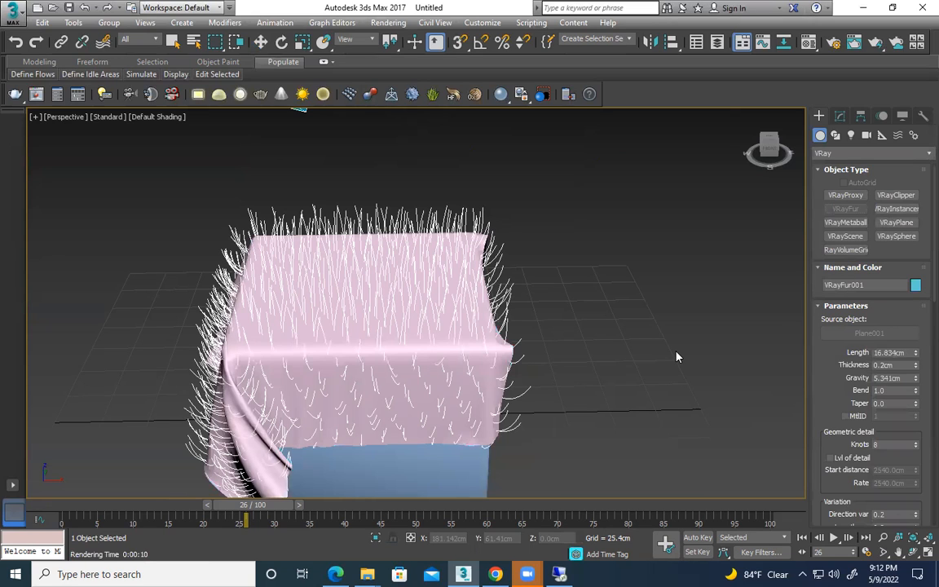
double_click(877, 404)
text(1)
key(Return)
scroll(852, 335, down, 1)
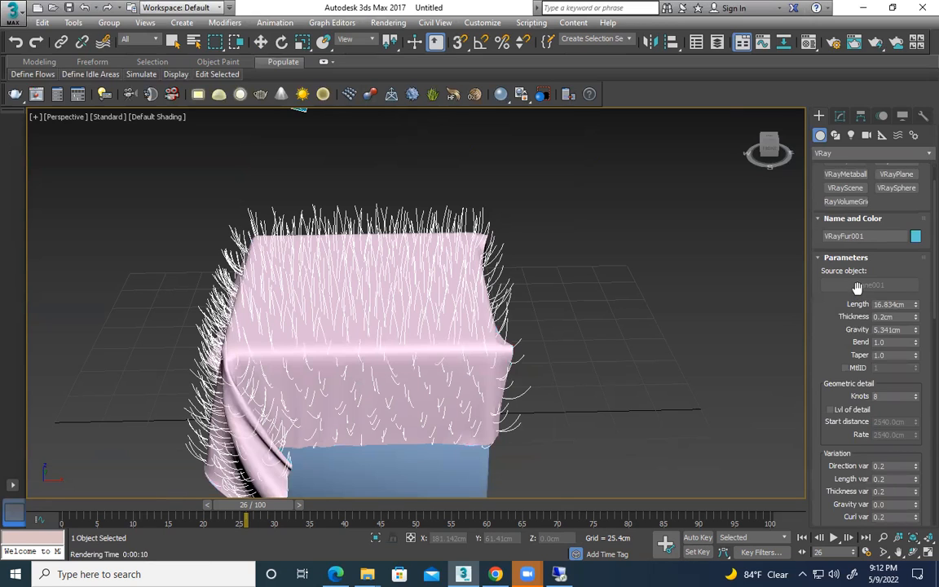
- Set the fur's thickness to 0.05 cm and its distribution to 10 per area
click(868, 316)
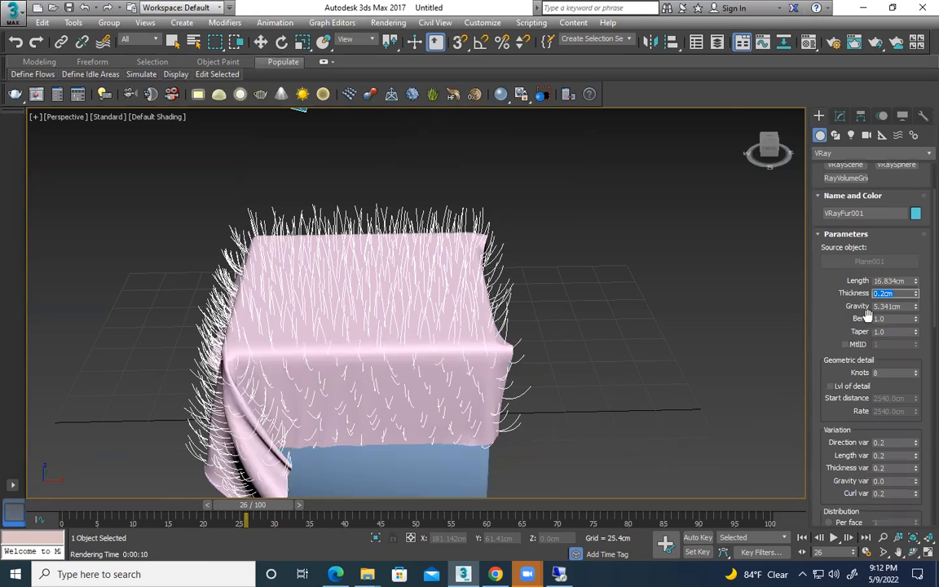
text(0.05)
key(Return)
scroll(858, 341, down, 3)
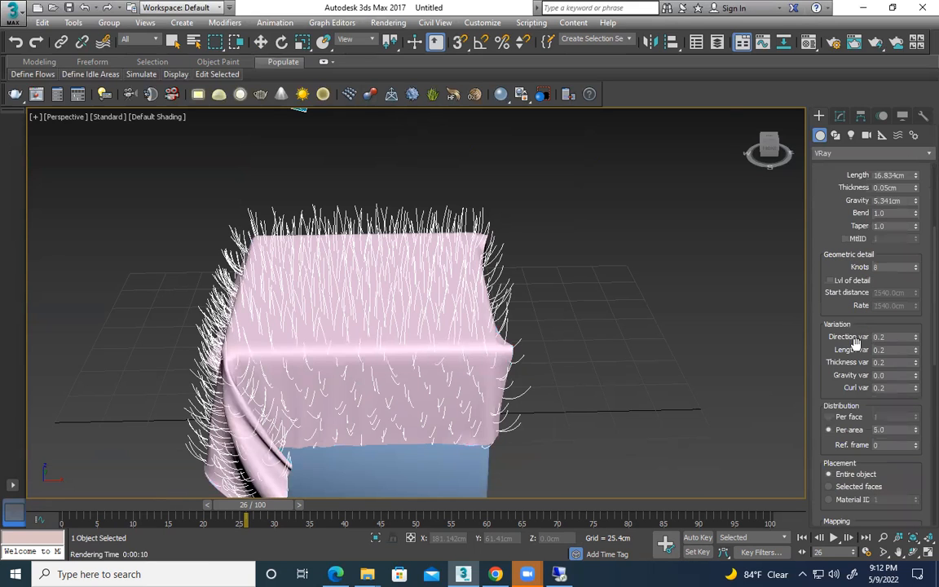
double_click(882, 430)
text(10)
key(Return)
- Change the VRayFur object's color to white
click(821, 221)
drag(821, 222, 822, 399)
click(915, 286)
click(586, 316)
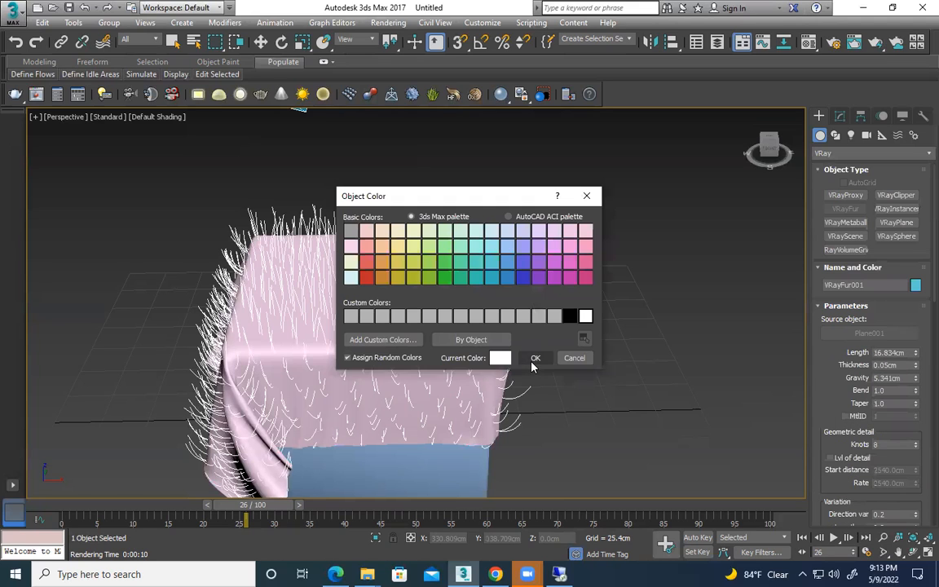
click(532, 363)
- Render the perspective view to check the fur on the draped cloth, and close the frame buffer
middle_drag(609, 378, 719, 362)
key(shift+q)
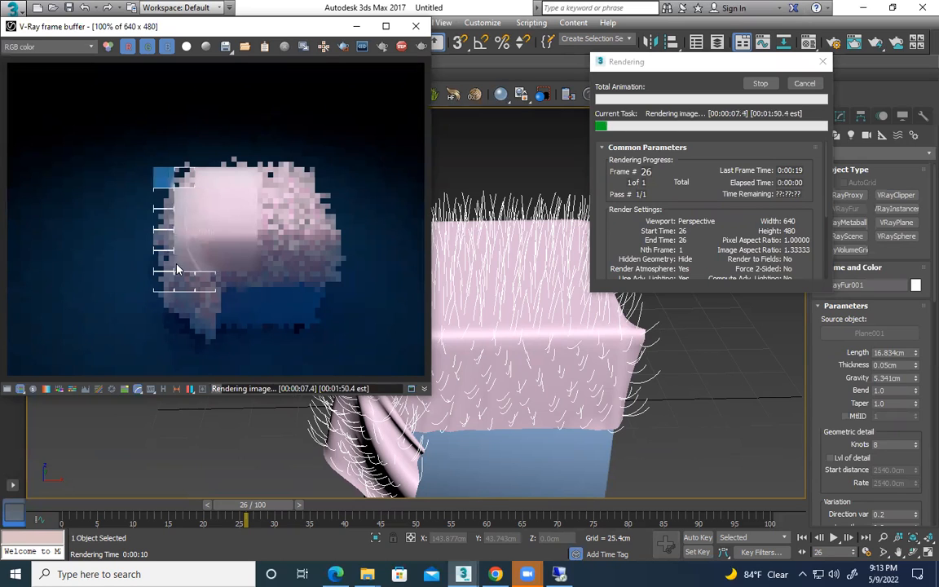
click(414, 29)
- Set the fur's distribution to 25 per area
drag(843, 349, 844, 344)
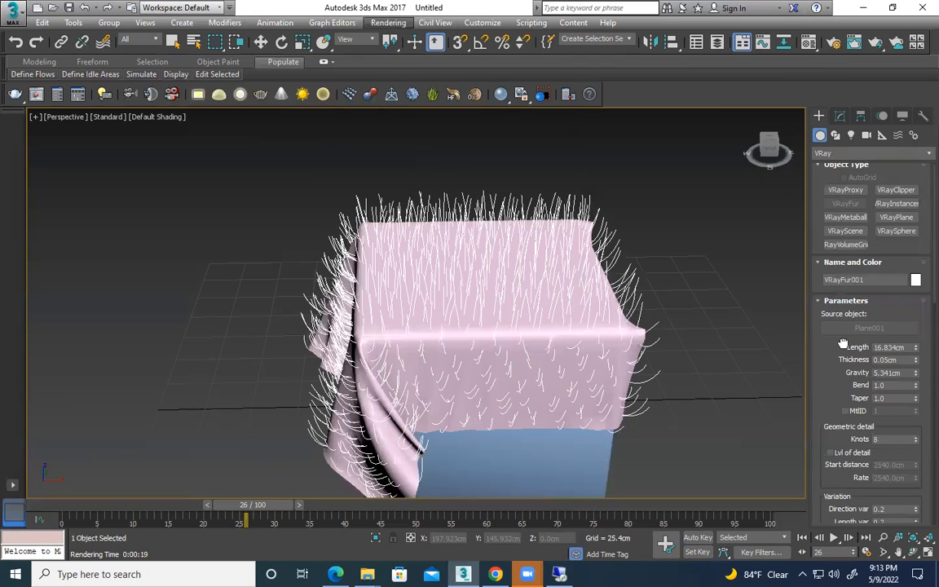
scroll(844, 346, down, 1)
scroll(851, 234, down, 3)
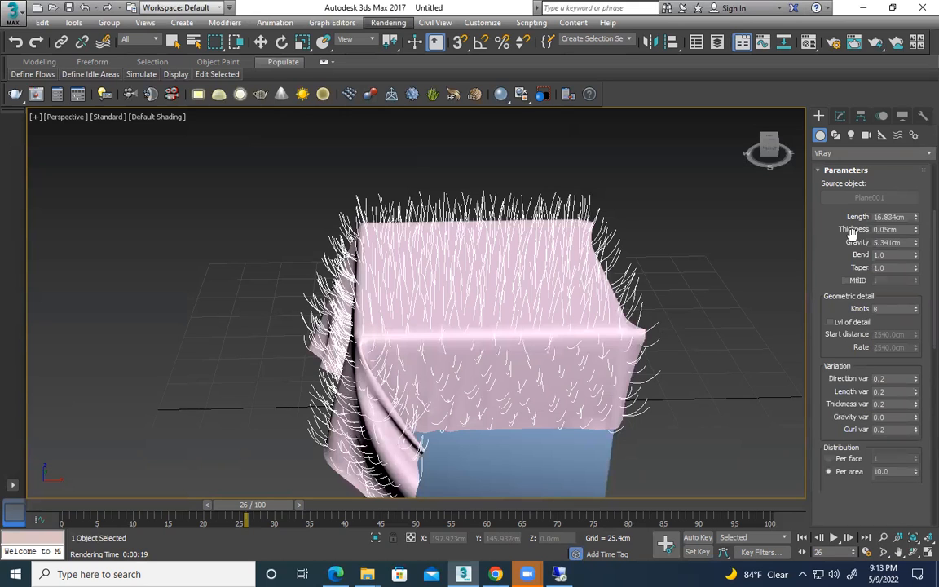
scroll(852, 326, down, 2)
double_click(895, 395)
text(25)
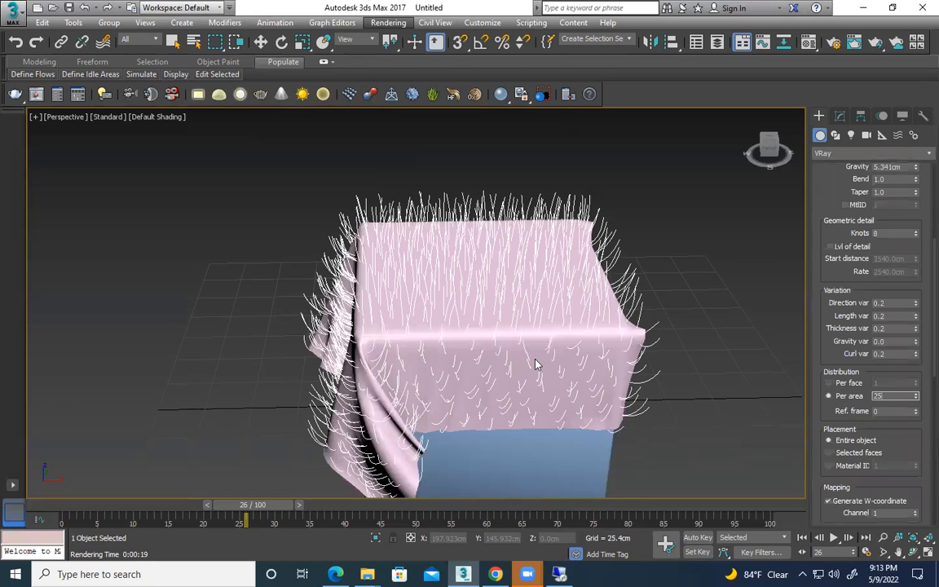
- Render a closer perspective view of the denser fur and leave the render
scroll(579, 416, up, 3)
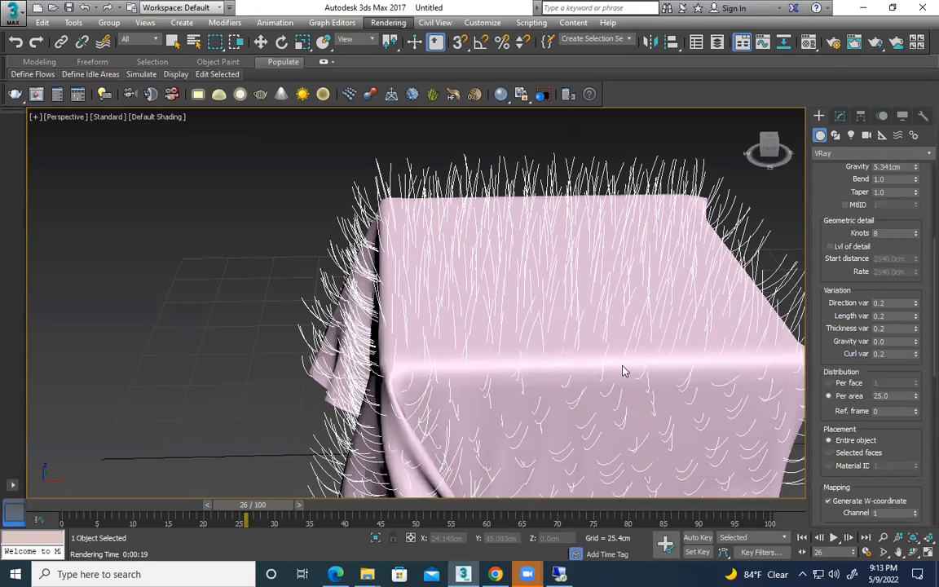
key(shift+q)
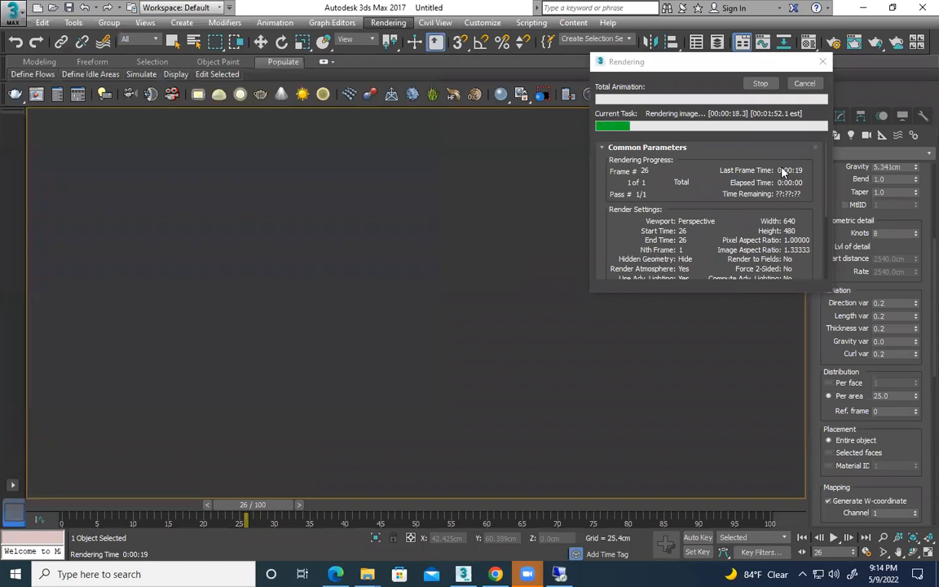
key(Escape)
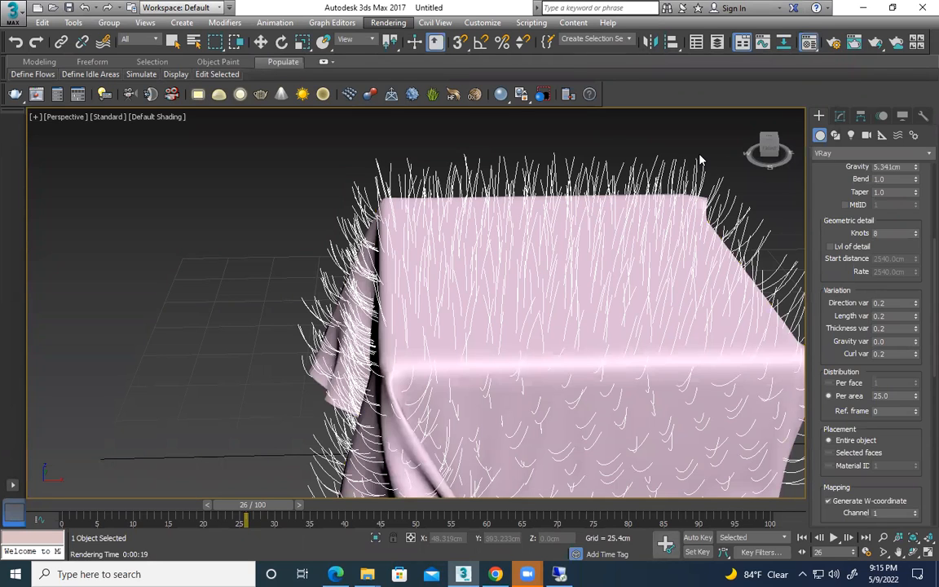
- Assign the material with the dora-the-explorer-wallpaper-19.jpg bitmap to the draped cloth and display its map in the viewport
key(m)
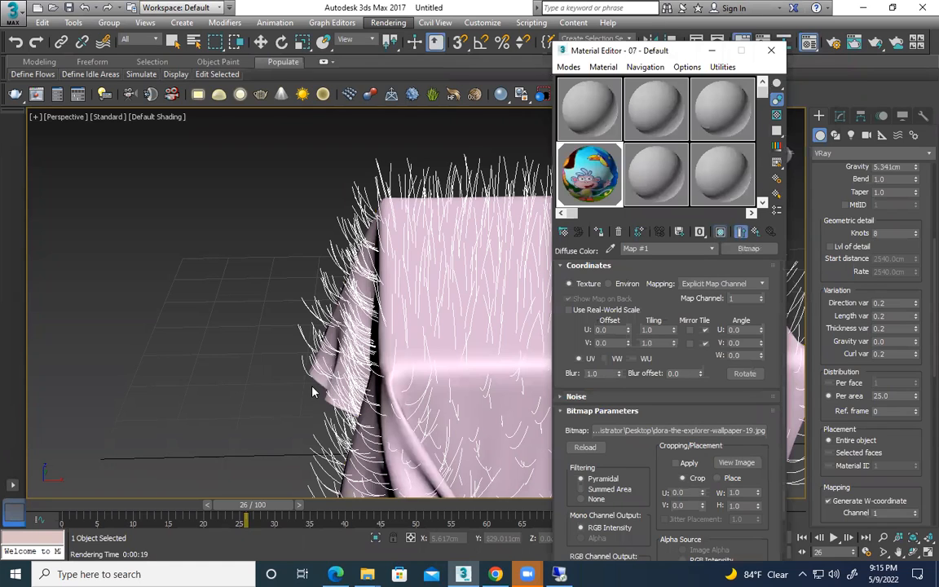
key(w)
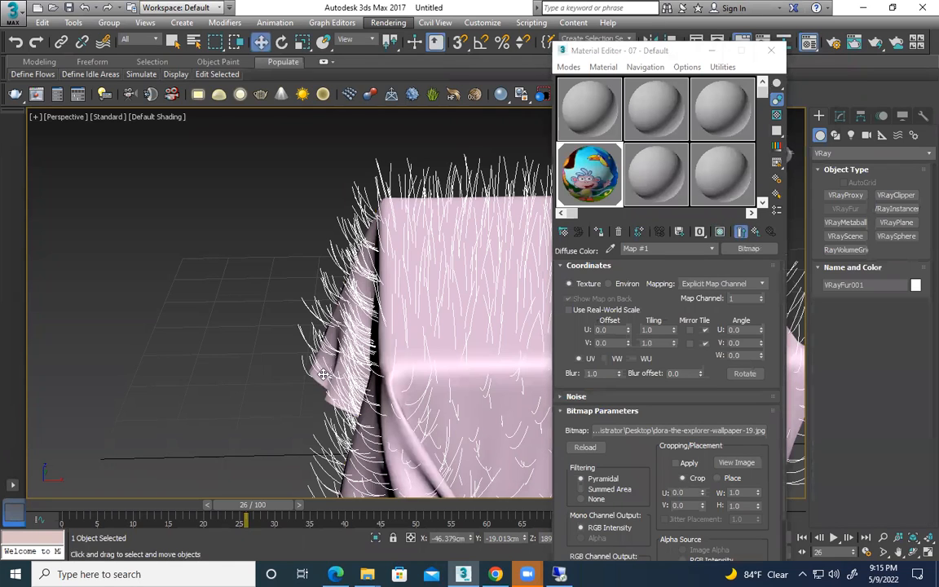
click(324, 374)
click(603, 232)
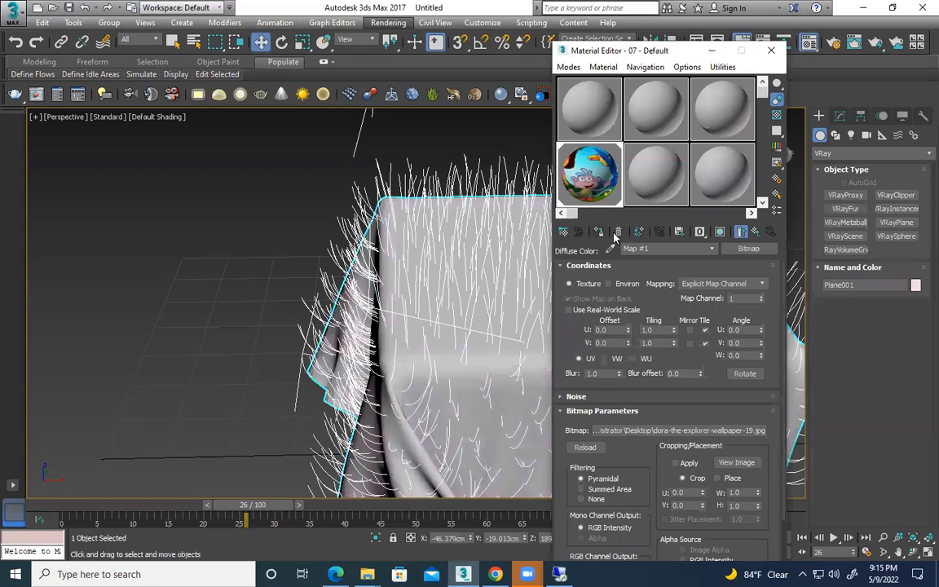
- Select the VRayFur object and lower its gravity to about 1.66 cm
drag(463, 144, 400, 177)
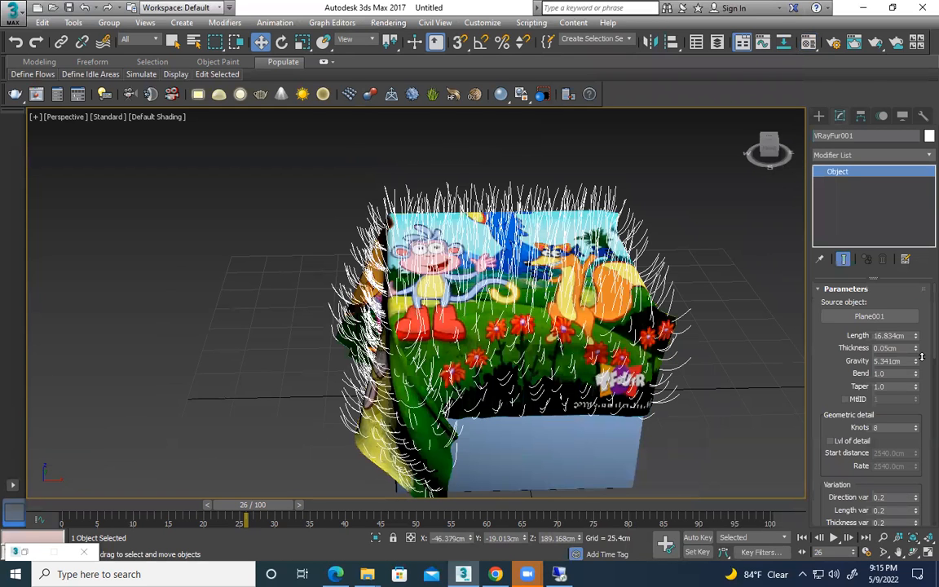
drag(917, 361, 927, 292)
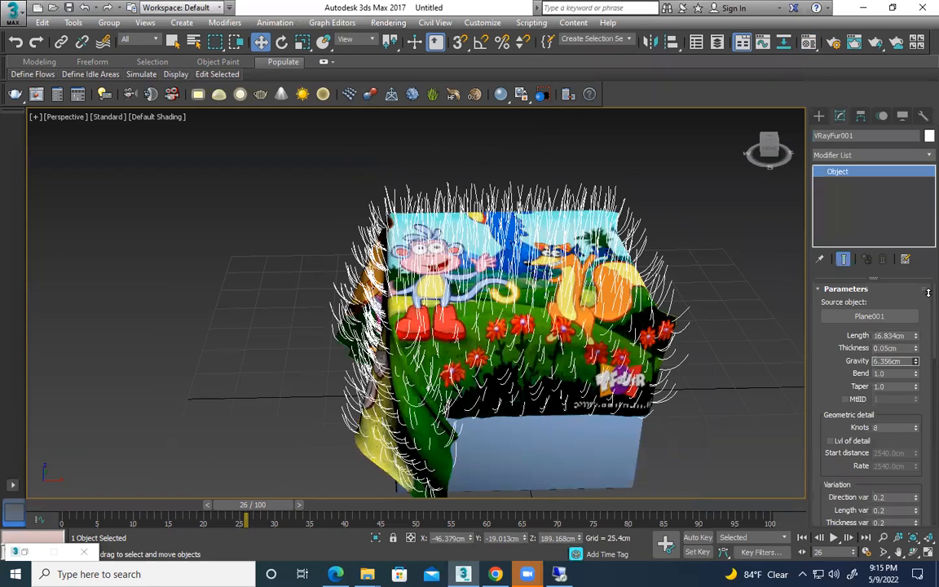
drag(927, 293, 928, 315)
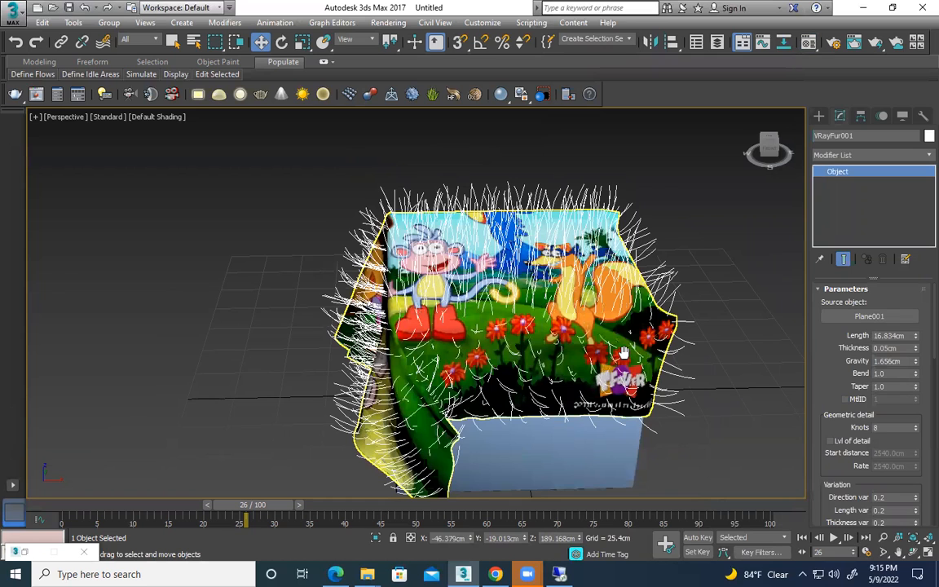
- Shorten the fur's length to about 12.1 cm and render the perspective view
drag(916, 339, 916, 350)
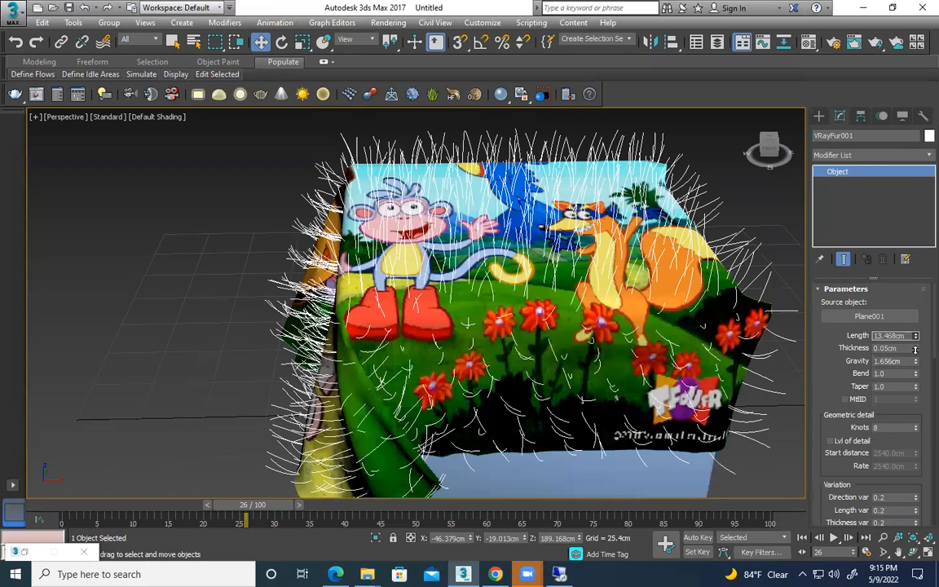
key(shift+q)
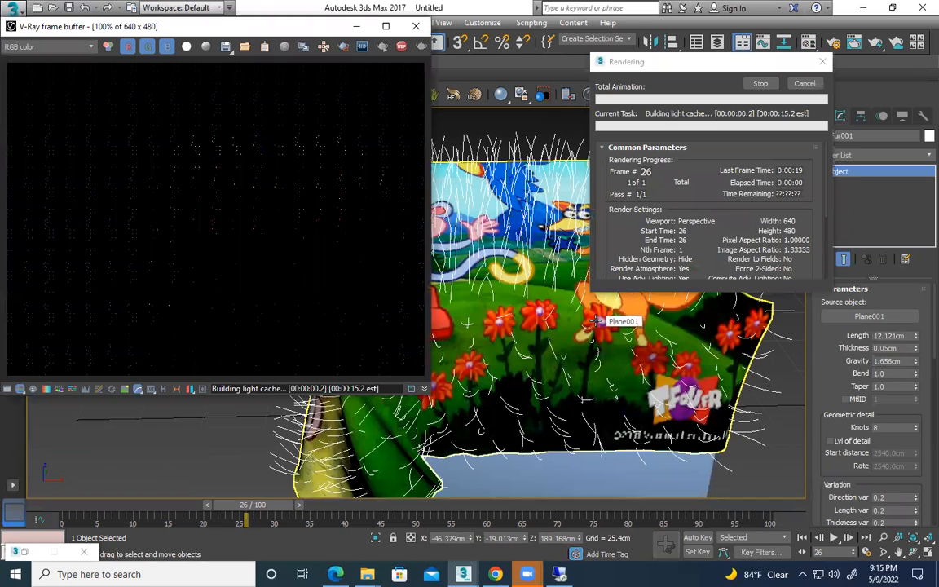